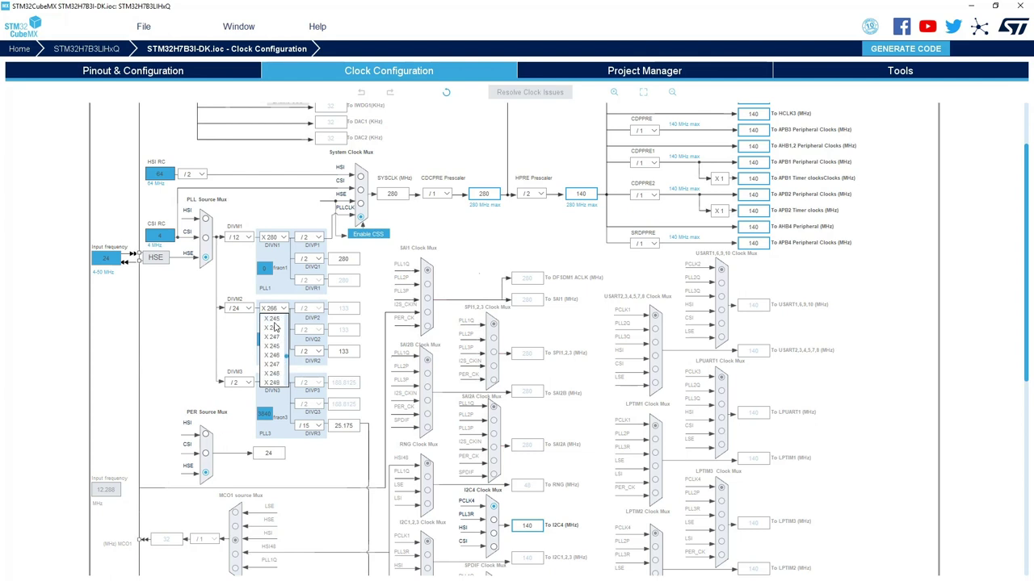
- Set the PLL2 multiplier DIVN2 to X 200 and the PLL2 divider DIVR2 to /1
{"action": "scroll", "coordinate": [275, 327], "scroll_direction": "up", "scroll_amount": 12}
{"action": "scroll", "coordinate": [274, 327], "scroll_direction": "down", "scroll_amount": 1}
{"action": "left_click", "coordinate": [273, 320]}
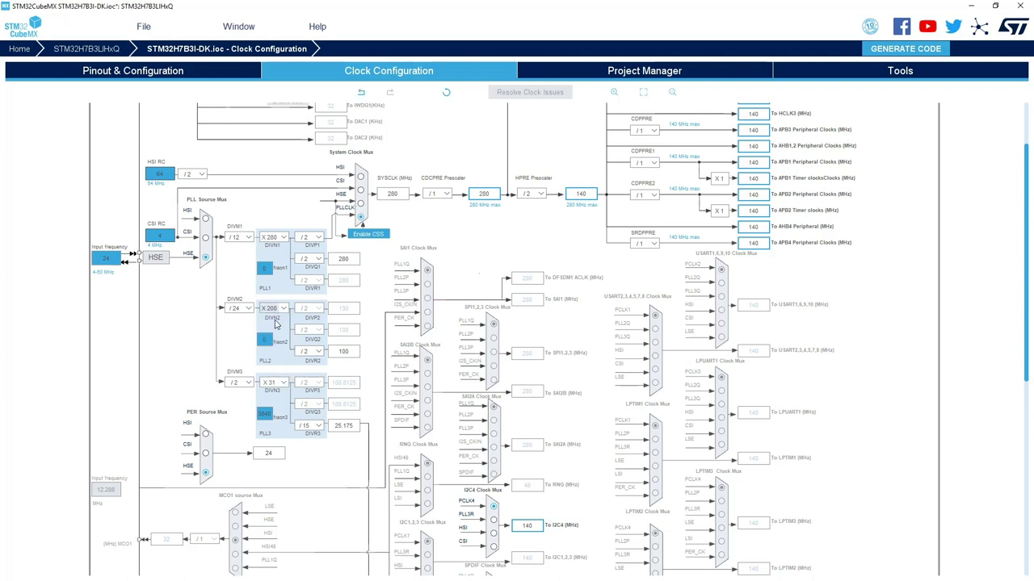
{"action": "left_click", "coordinate": [316, 353]}
{"action": "scroll", "coordinate": [315, 367], "scroll_direction": "up", "scroll_amount": 1}
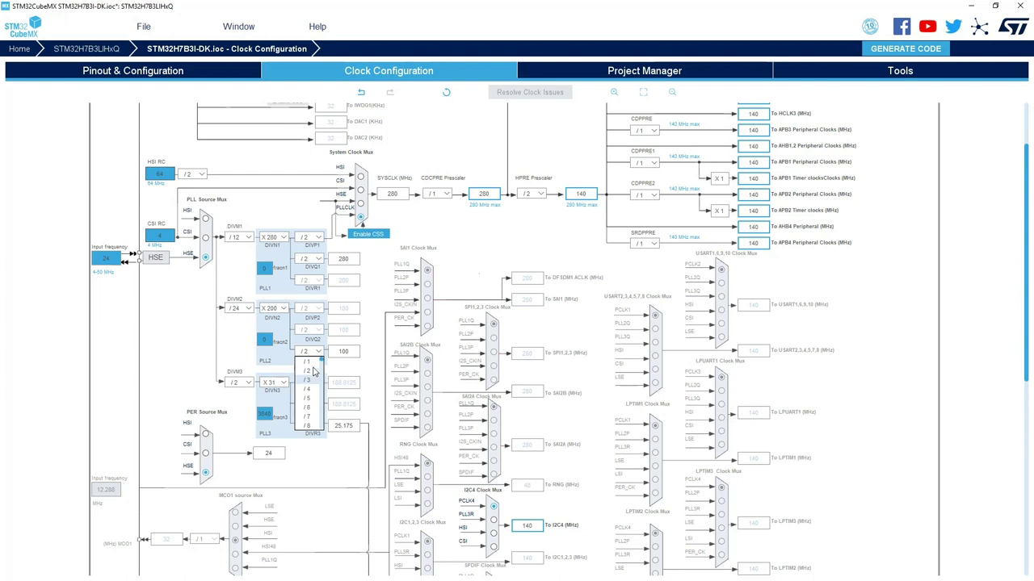
{"action": "left_click", "coordinate": [309, 363]}
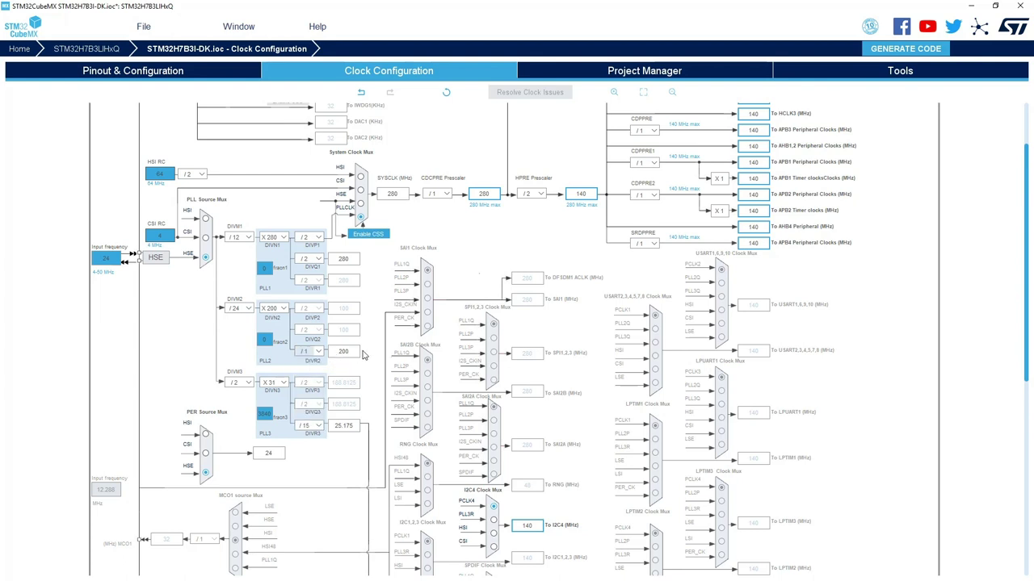
- Enable the FMC's SDRAM 2 by setting its clock and chip enable to SDCKE1+SDNE1
{"action": "scroll", "coordinate": [366, 353], "scroll_direction": "down", "scroll_amount": 1}
{"action": "scroll", "coordinate": [365, 354], "scroll_direction": "down", "scroll_amount": 3}
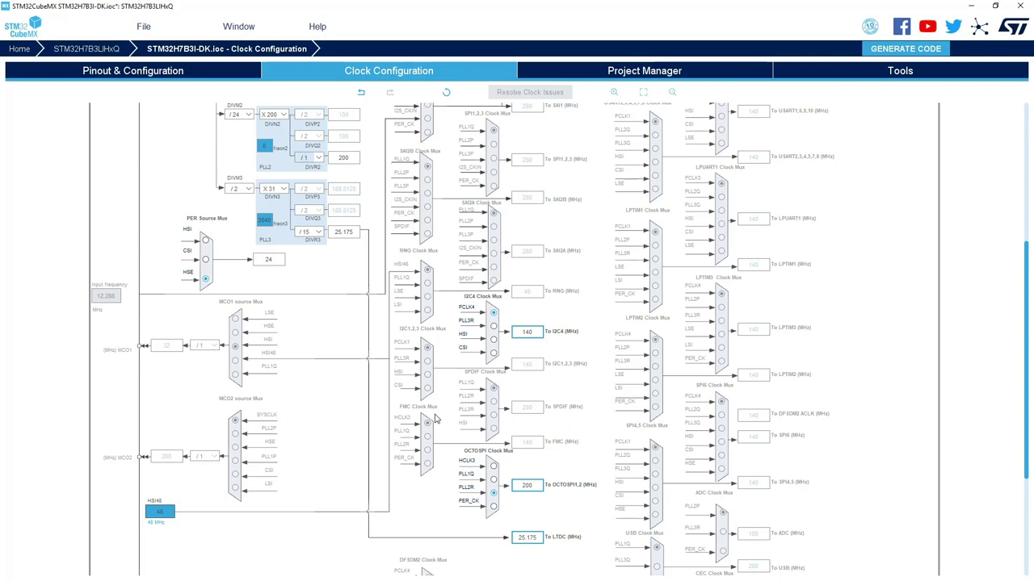
{"action": "mouse_move", "coordinate": [534, 449]}
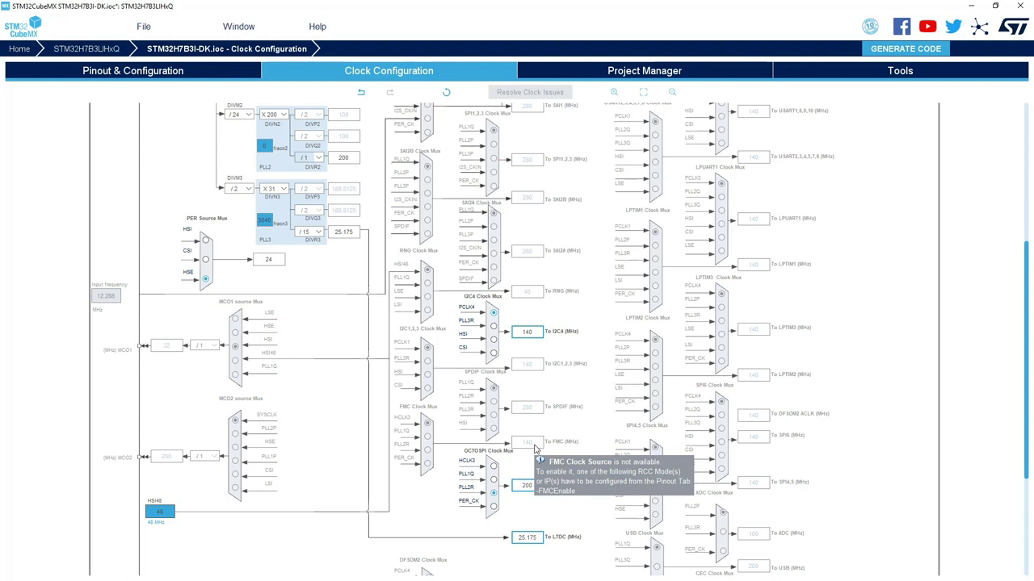
{"action": "left_click", "coordinate": [132, 73]}
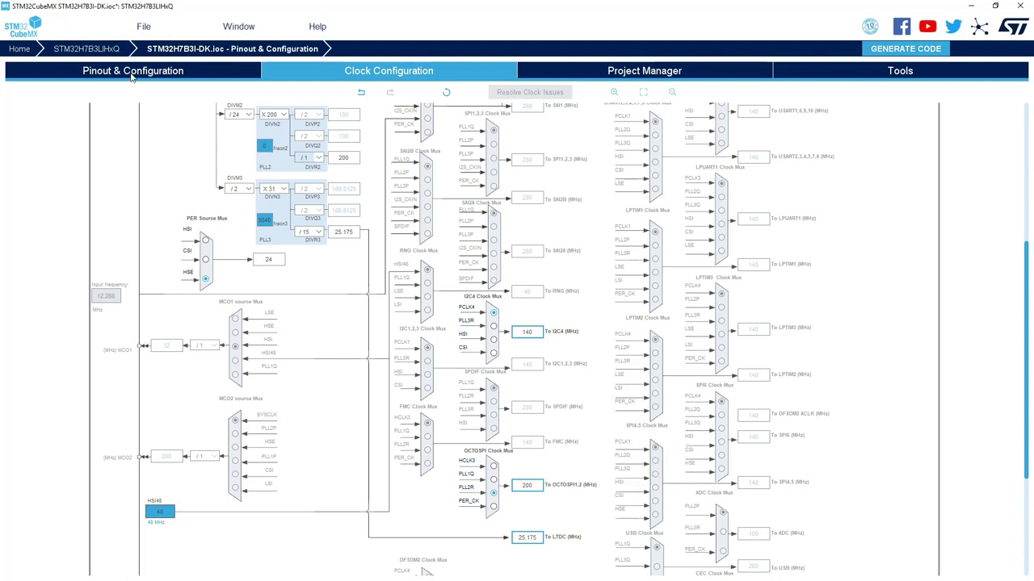
{"action": "left_click", "coordinate": [38, 198]}
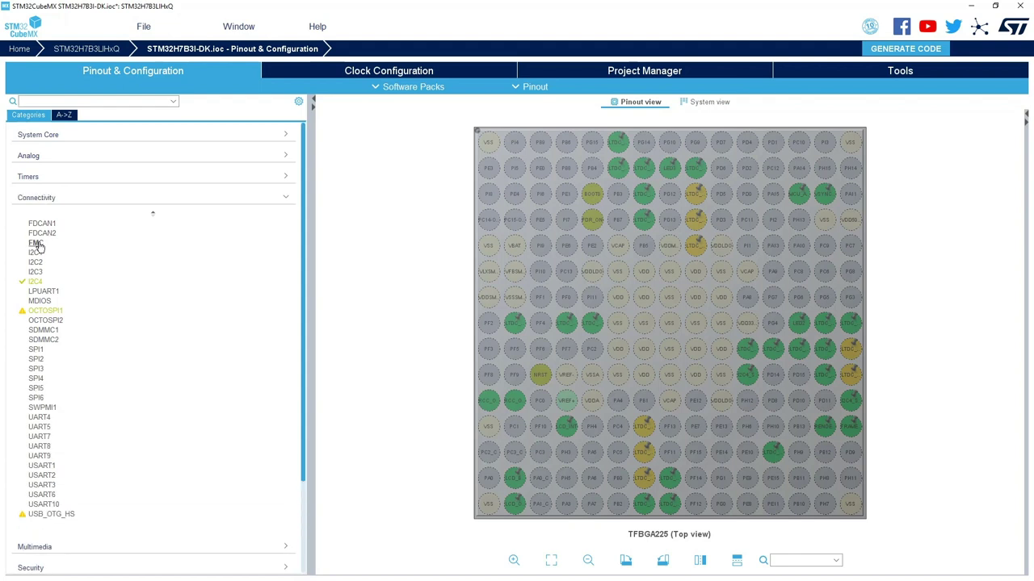
{"action": "left_click", "coordinate": [36, 244]}
{"action": "left_click", "coordinate": [335, 206]}
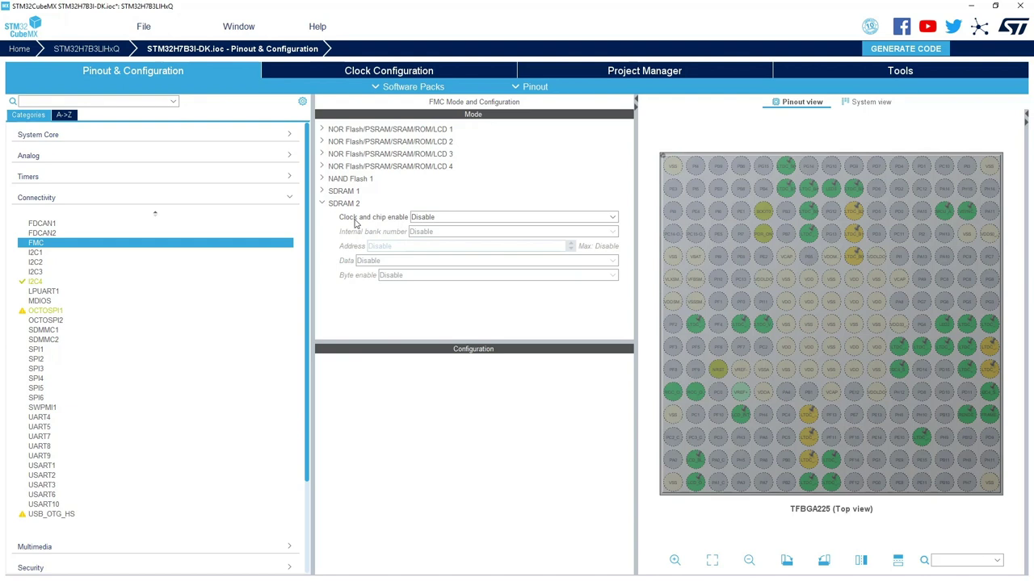
{"action": "left_click", "coordinate": [446, 219]}
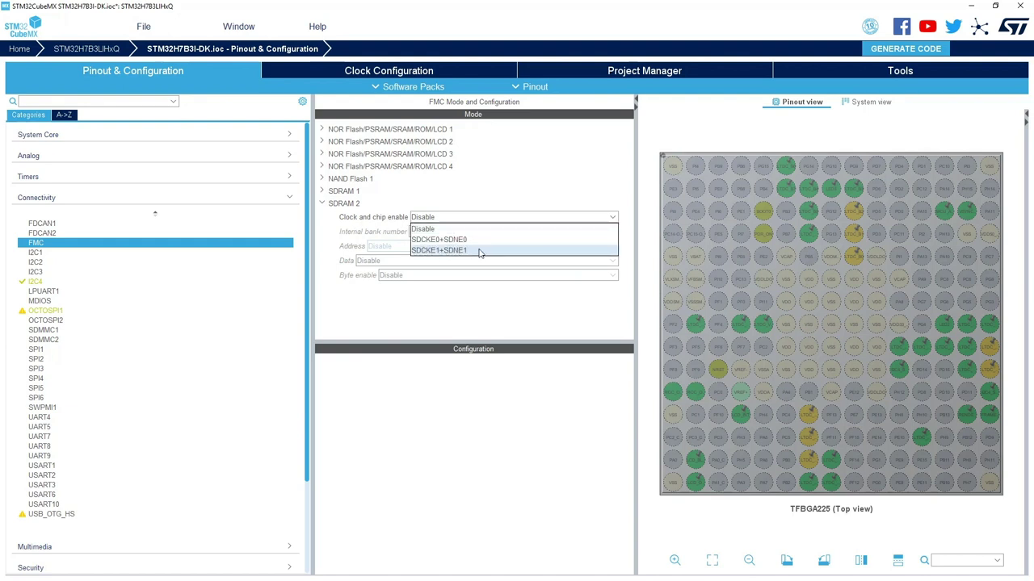
{"action": "left_click", "coordinate": [461, 252]}
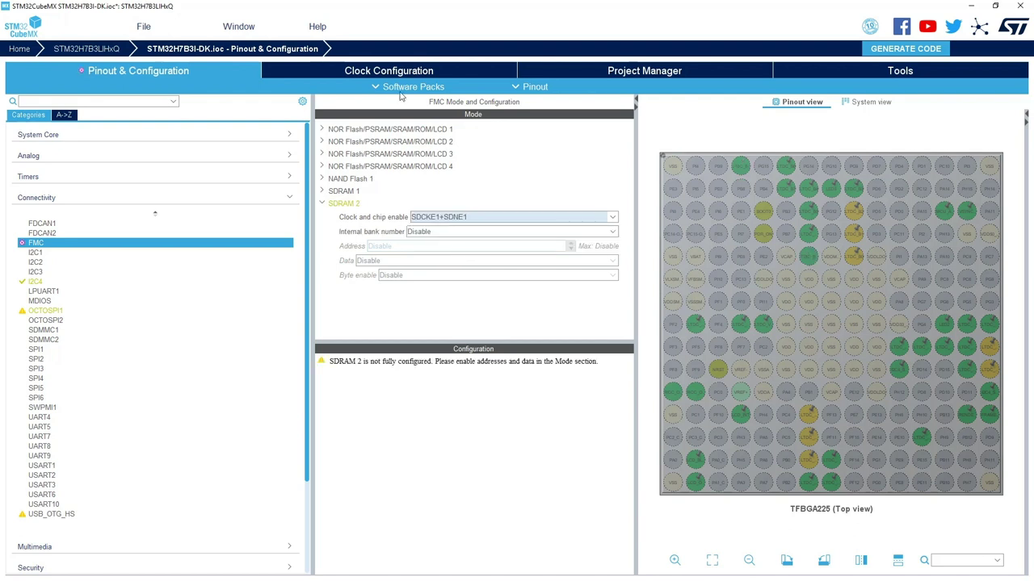
- Select PLL2R as the source in the FMC clock mux and return to the FMC settings
{"action": "left_click", "coordinate": [370, 71]}
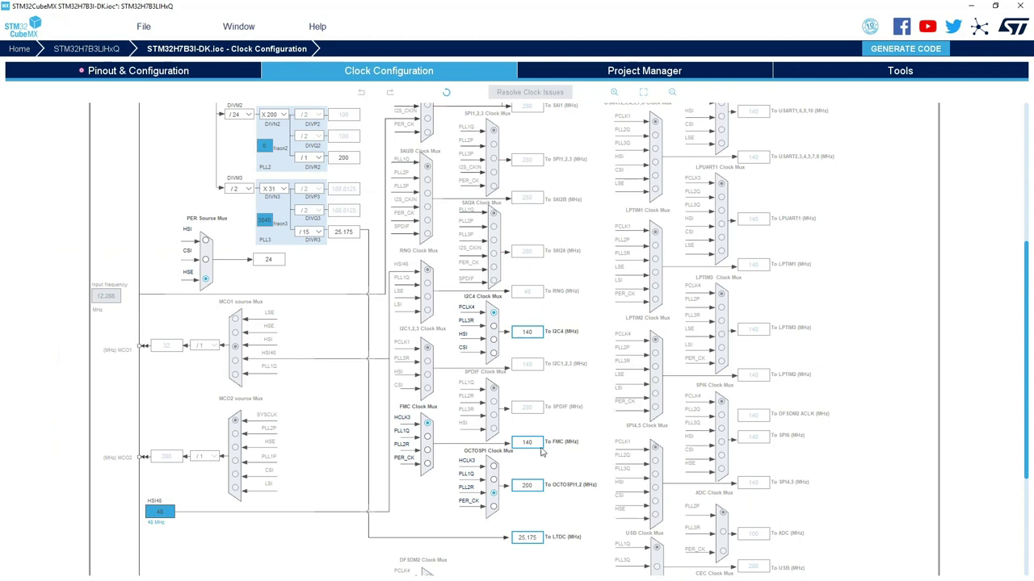
{"action": "left_click", "coordinate": [427, 450]}
{"action": "left_click", "coordinate": [137, 71]}
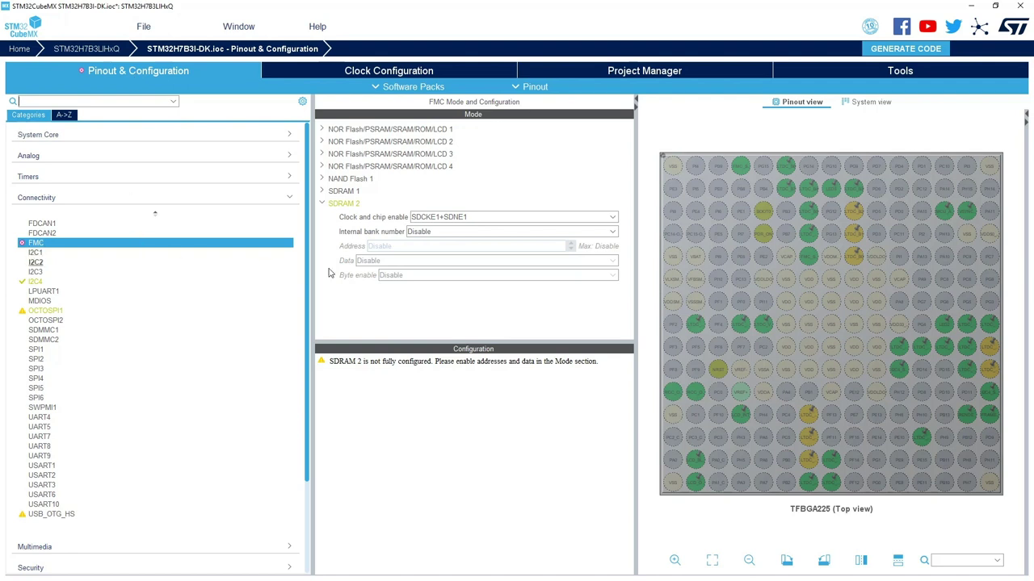
- Set SDRAM 2's internal bank number to 4 banks and its address width to 12 bits
{"action": "left_click", "coordinate": [454, 234]}
{"action": "left_click", "coordinate": [450, 265]}
{"action": "type", "text": "12 bits"}
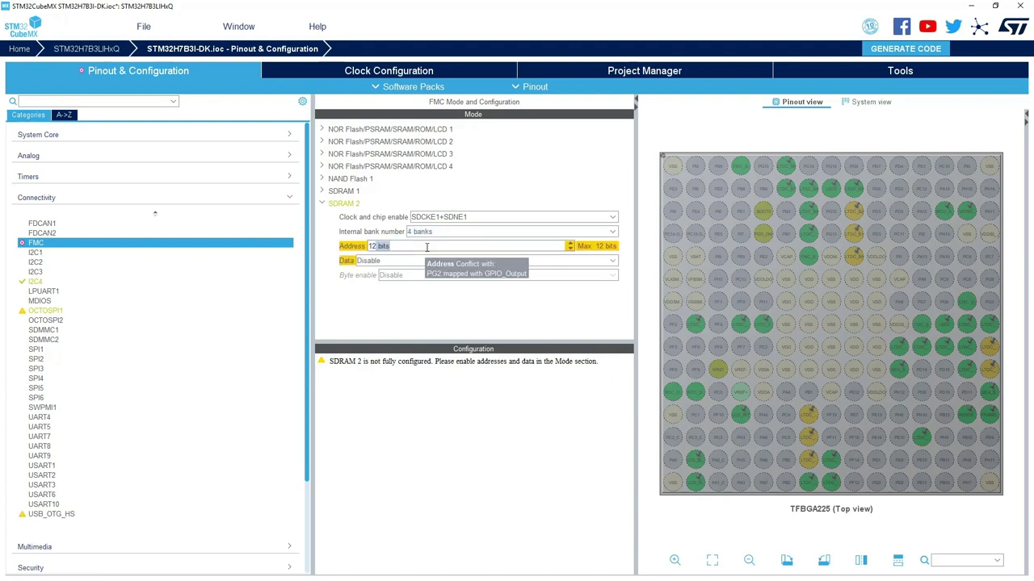
{"action": "key", "text": "Return"}
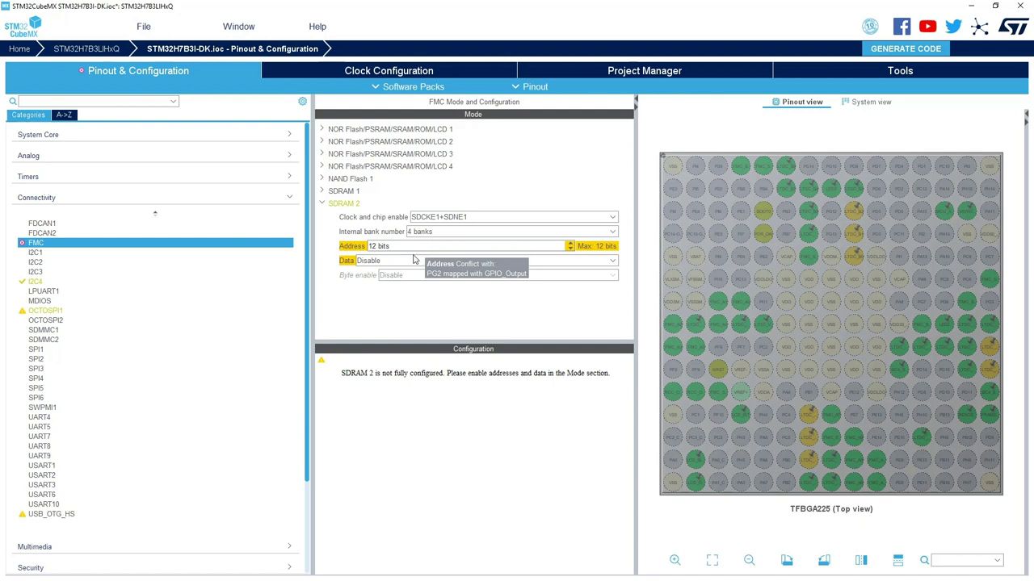
- Set SDRAM 2's data width to 16 bits and its byte enable to 16-bit byte enable
{"action": "left_click", "coordinate": [384, 262]}
{"action": "left_click", "coordinate": [384, 294]}
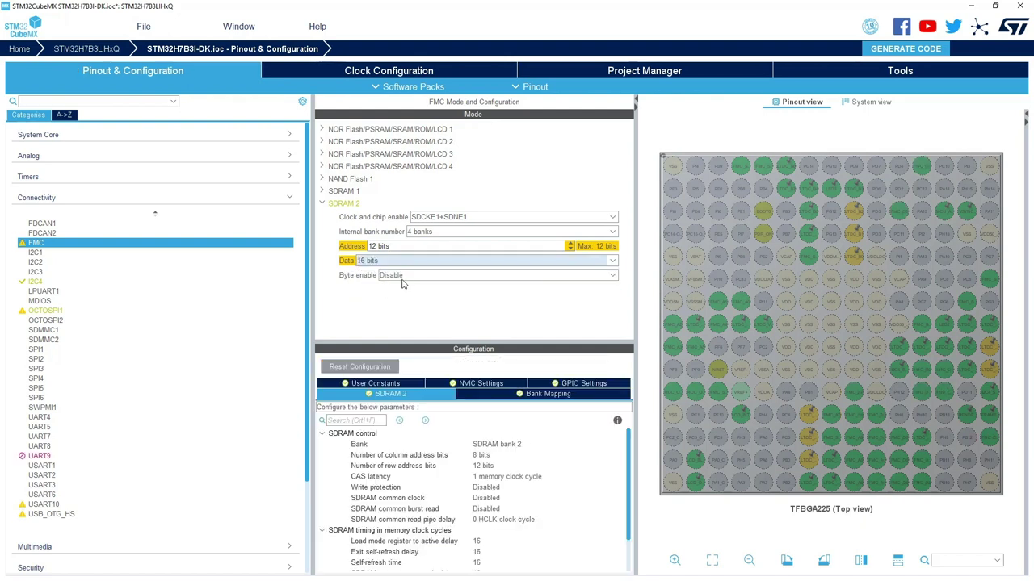
{"action": "left_click", "coordinate": [420, 277]}
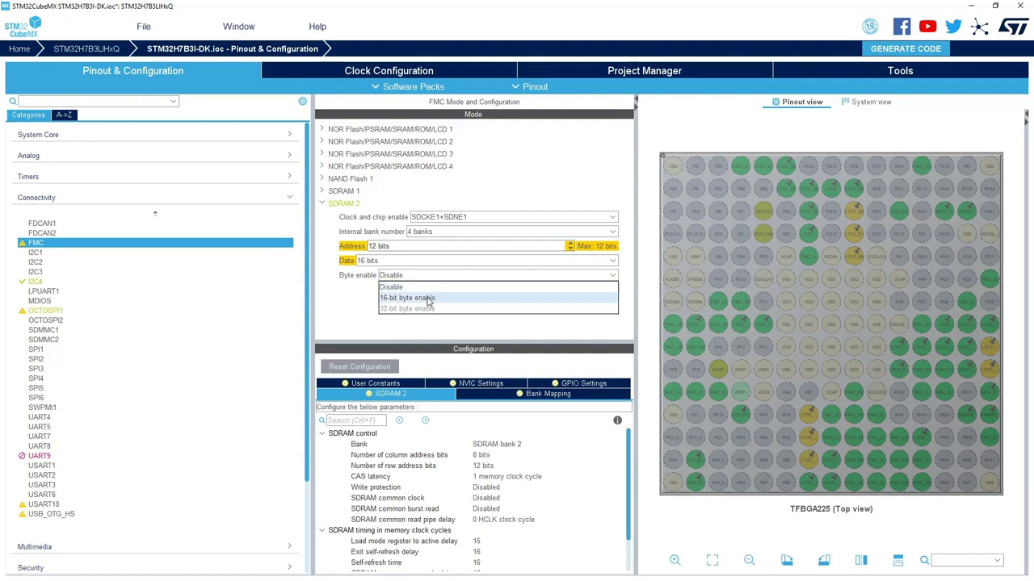
{"action": "left_click", "coordinate": [429, 299]}
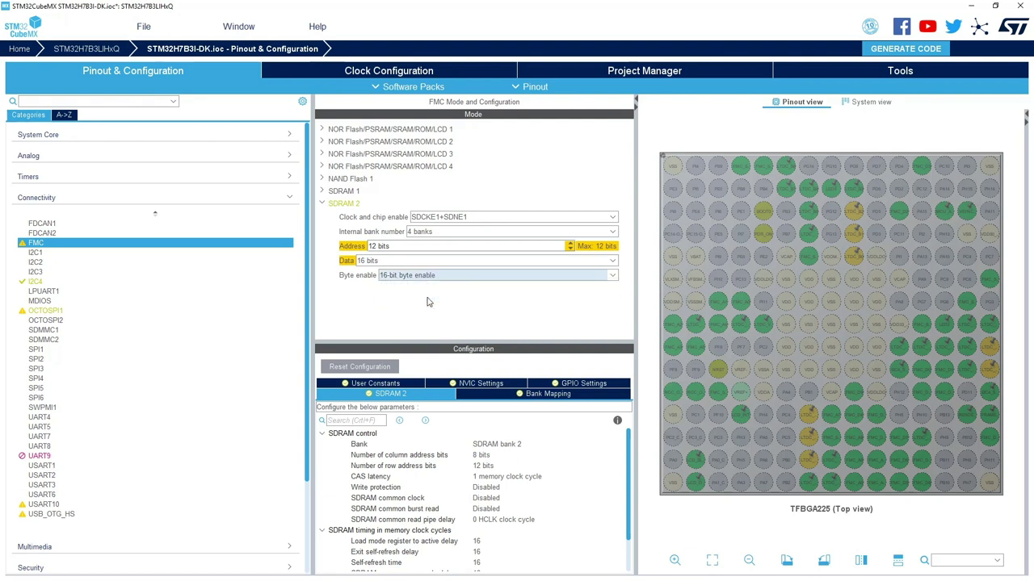
- Enlarge the configuration area and set SDRAM 2's column address bits to 9 bits and CAS latency to 2 memory clock cycles
{"action": "left_click_drag", "start_coordinate": [310, 292], "coordinate": [153, 292]}
{"action": "left_click_drag", "start_coordinate": [273, 344], "coordinate": [285, 265]}
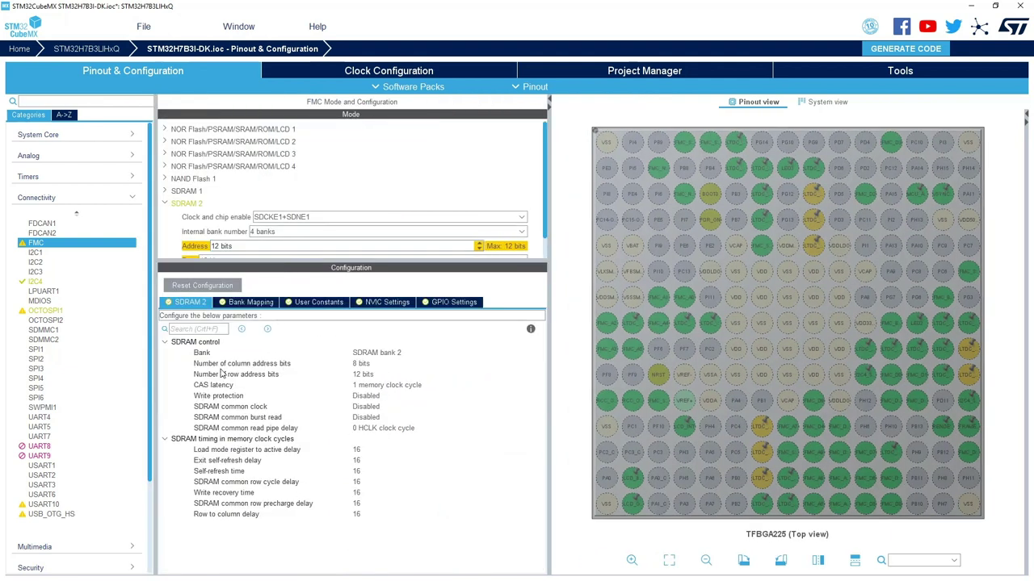
{"action": "left_click", "coordinate": [377, 365]}
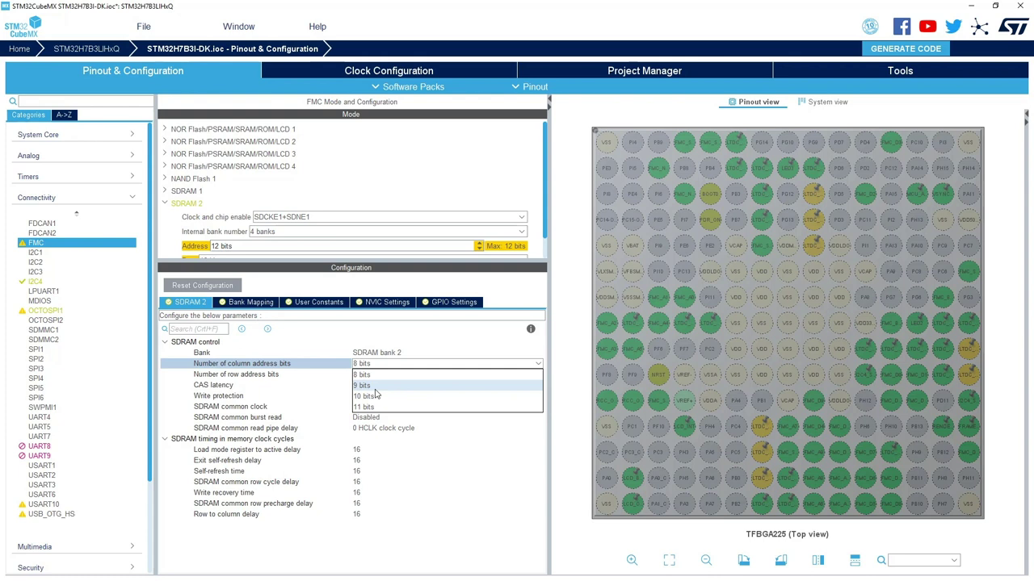
{"action": "left_click", "coordinate": [374, 389]}
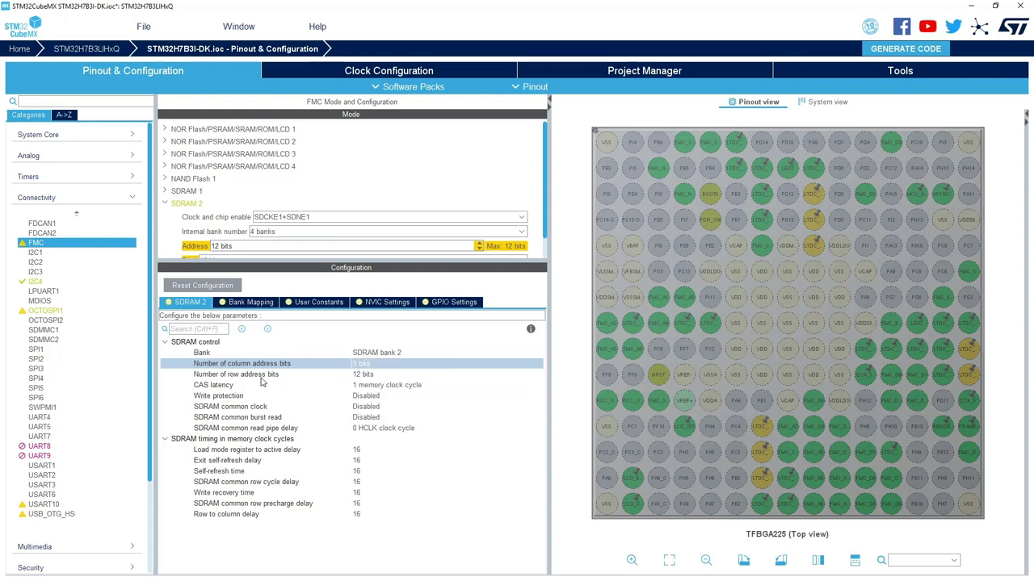
{"action": "left_click", "coordinate": [317, 377]}
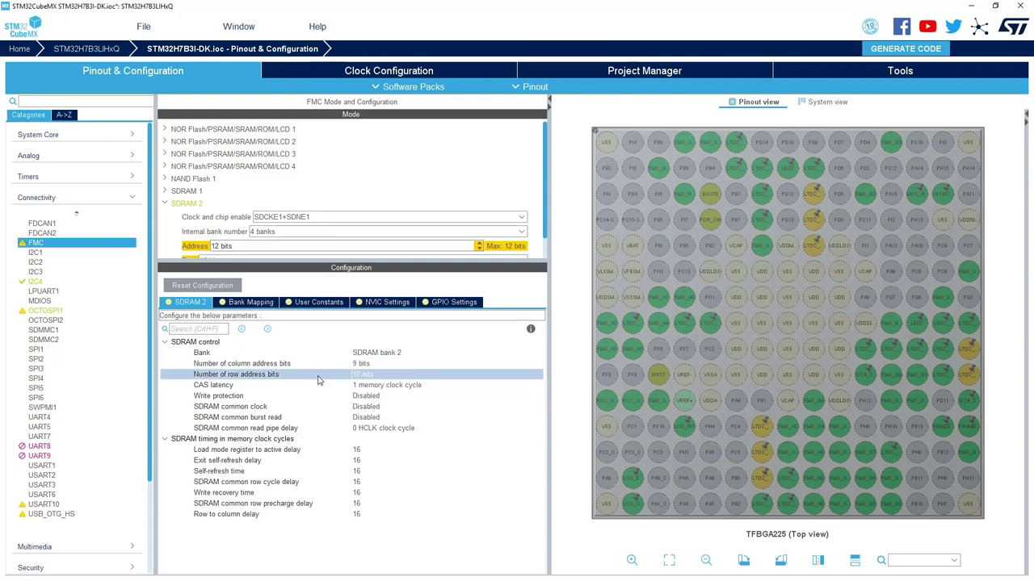
{"action": "left_click", "coordinate": [257, 389]}
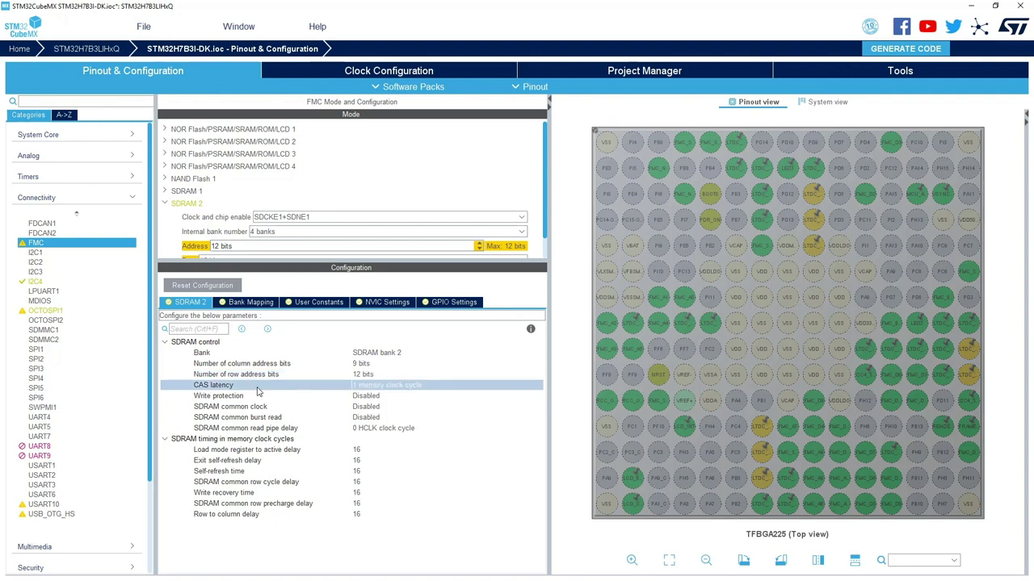
{"action": "left_click", "coordinate": [383, 388]}
{"action": "left_click", "coordinate": [383, 408]}
- Set the SDRAM common clock to 2 HCLK clock cycles
{"action": "left_click", "coordinate": [334, 409]}
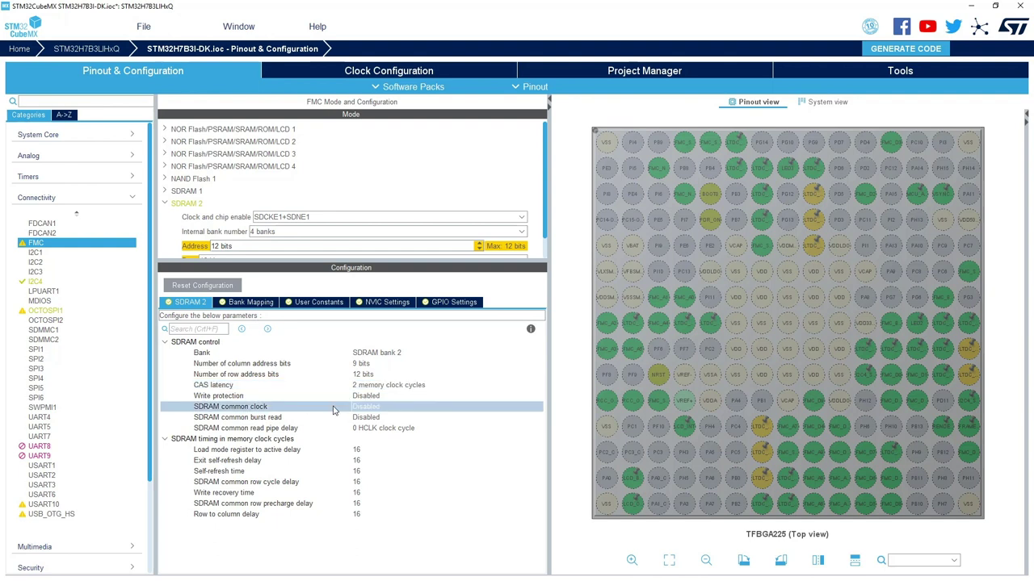
{"action": "left_click", "coordinate": [397, 410]}
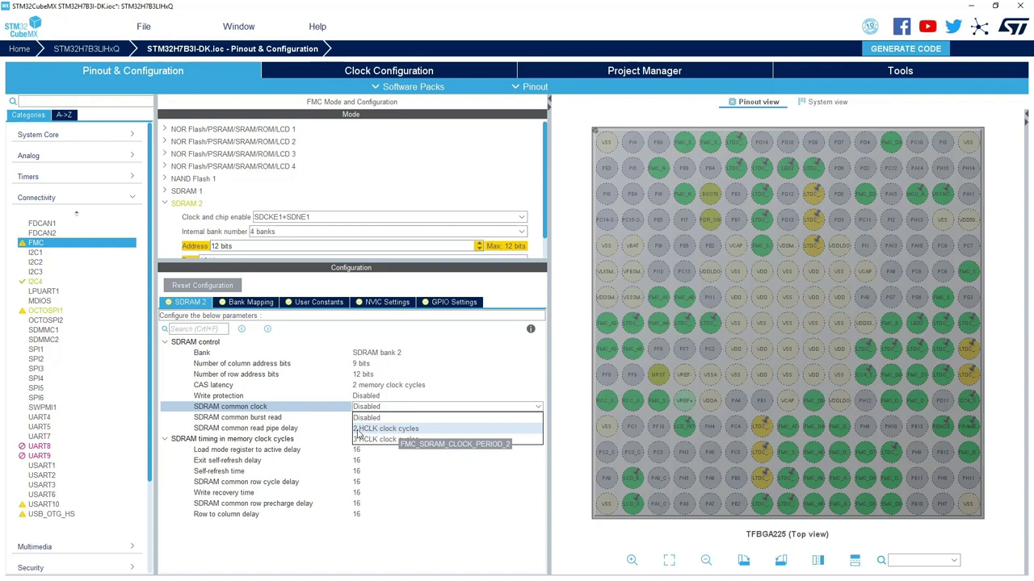
{"action": "left_click", "coordinate": [387, 429]}
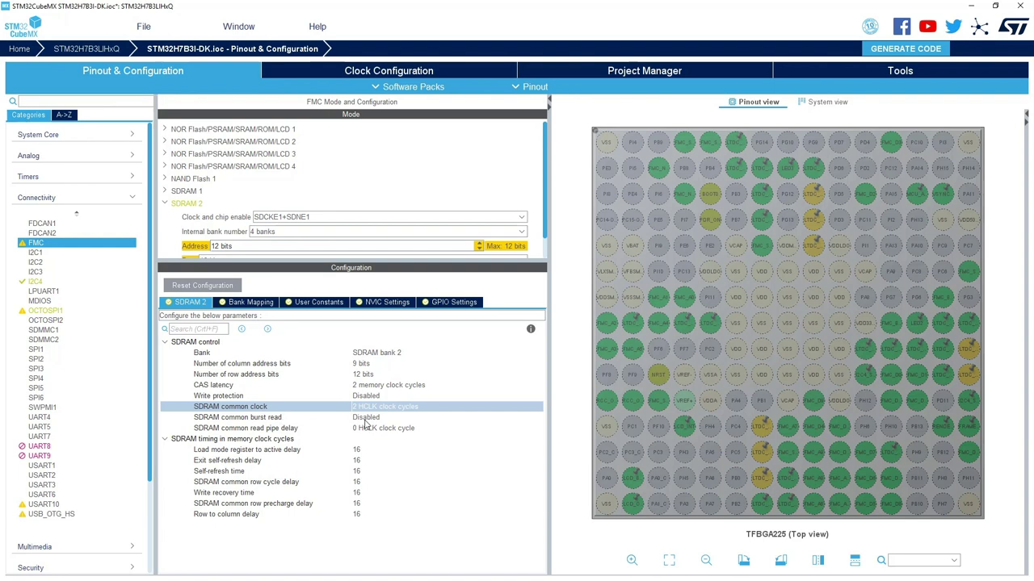
- Enable the SDRAM common burst read and set the common read pipe delay to 2 HCLK clock cycles
{"action": "left_click", "coordinate": [365, 420]}
{"action": "left_click", "coordinate": [365, 441]}
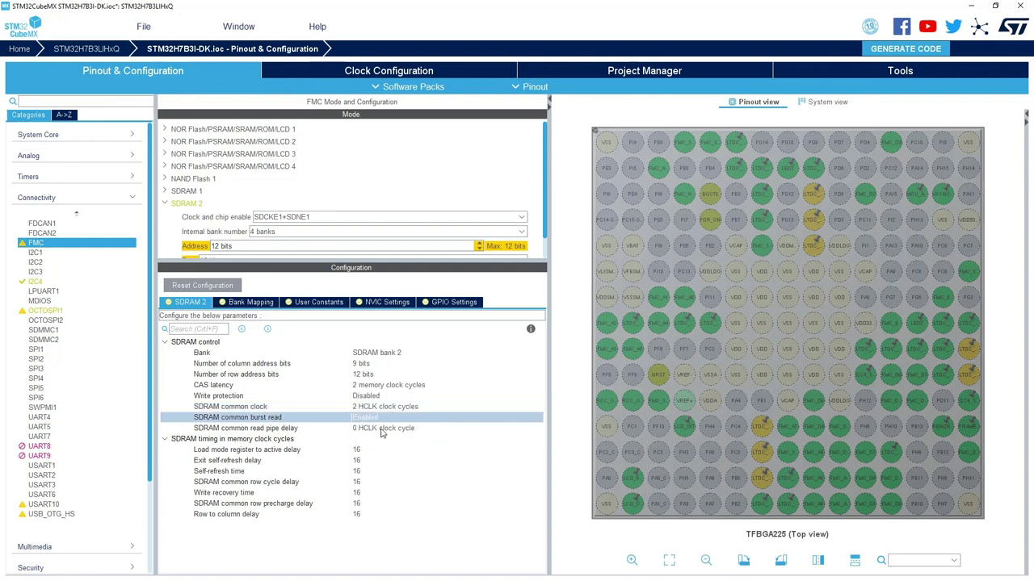
{"action": "left_click", "coordinate": [384, 430]}
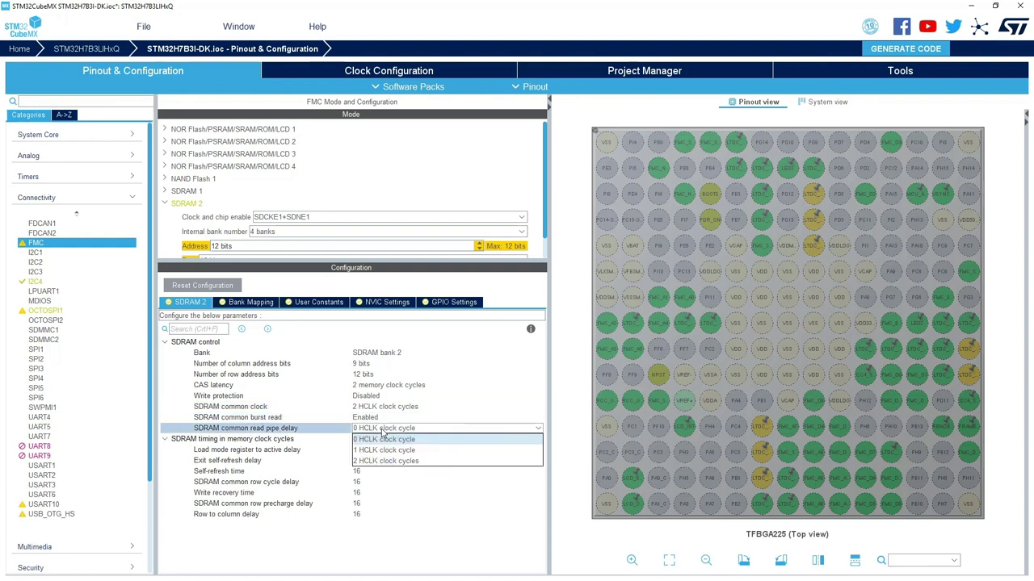
{"action": "left_click", "coordinate": [429, 461]}
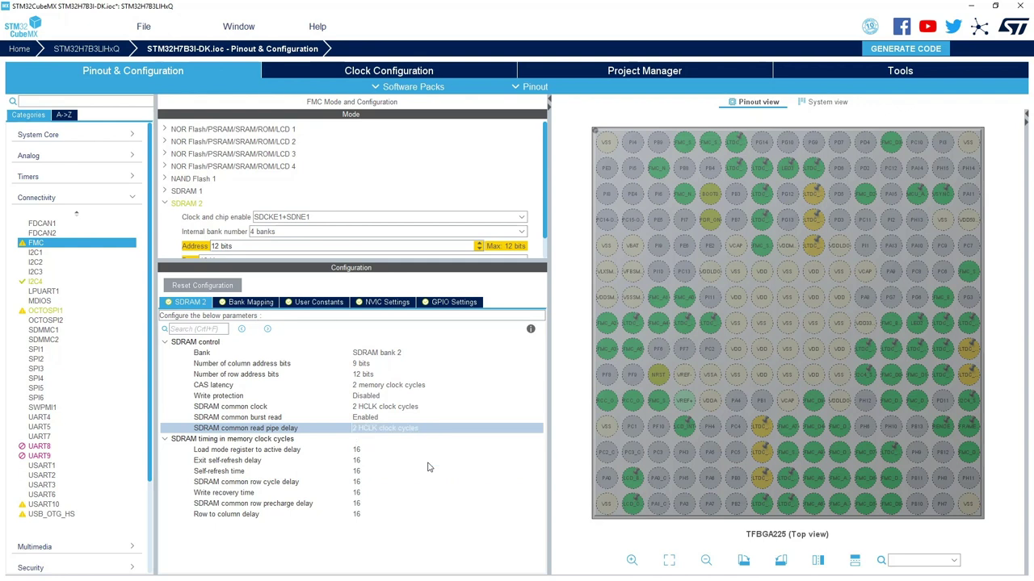
- In the SDRAM timing, set the load mode register to active delay to 2 and the exit self-refresh delay to 7
{"action": "left_click", "coordinate": [246, 443]}
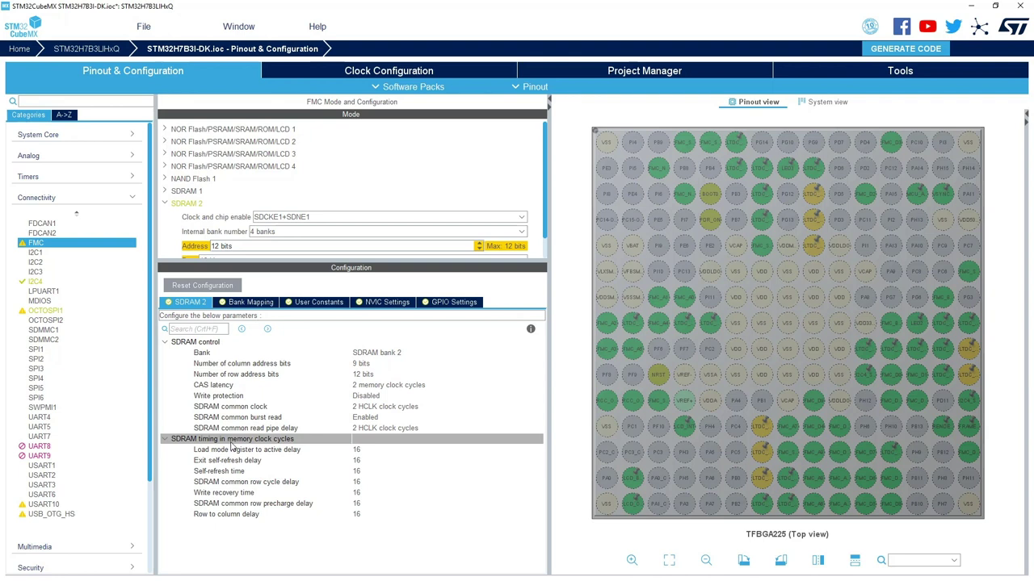
{"action": "left_click", "coordinate": [294, 453]}
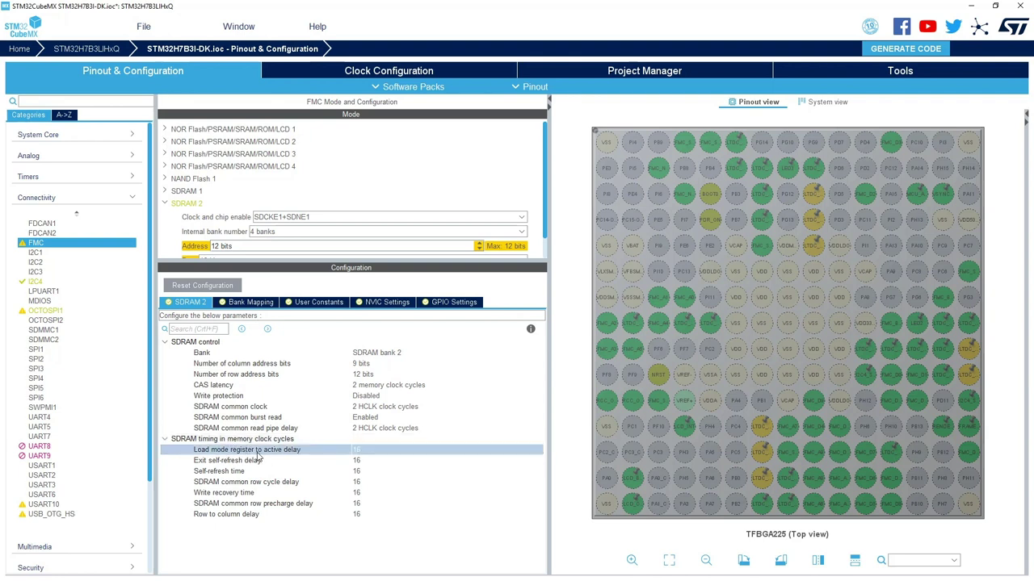
{"action": "left_click", "coordinate": [372, 453]}
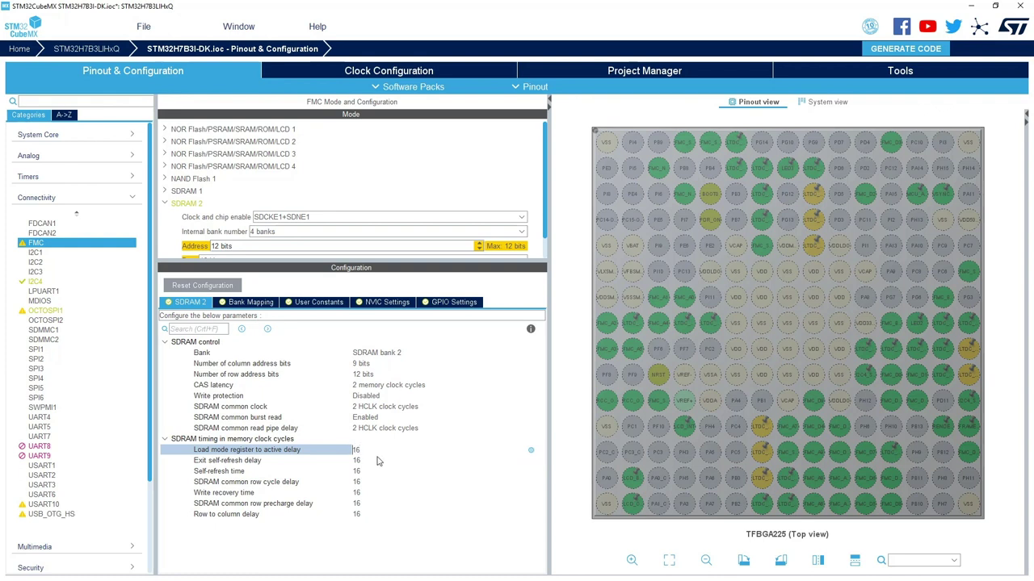
{"action": "left_click_drag", "start_coordinate": [375, 449], "coordinate": [353, 449]}
{"action": "type", "text": "2"}
{"action": "left_click", "coordinate": [356, 461]}
{"action": "double_click", "coordinate": [352, 462]}
{"action": "type", "text": "7"}
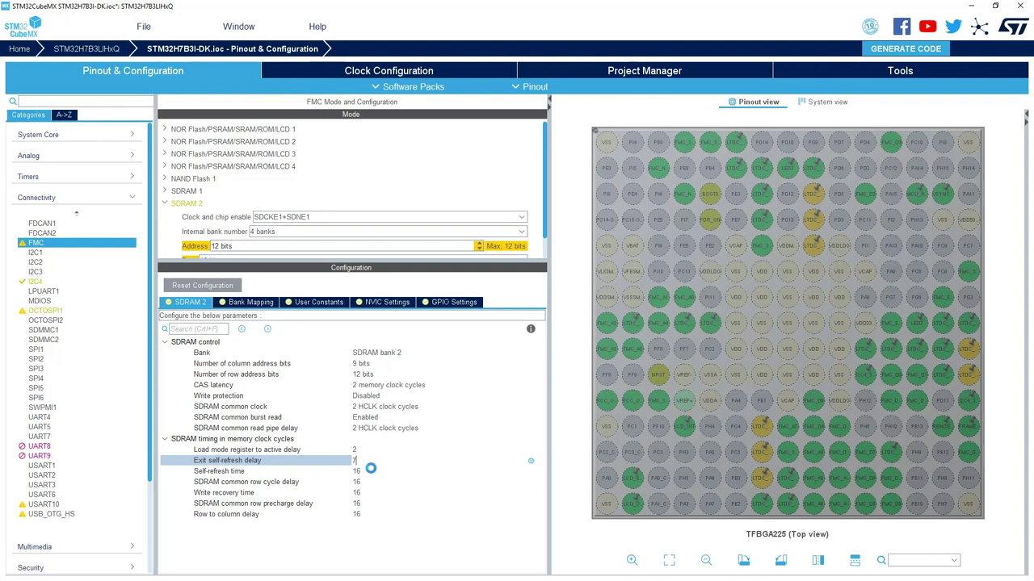
- Set the SDRAM self-refresh time to 5 and the common row cycle delay to 6
{"action": "left_click", "coordinate": [371, 470]}
{"action": "type", "text": "5"}
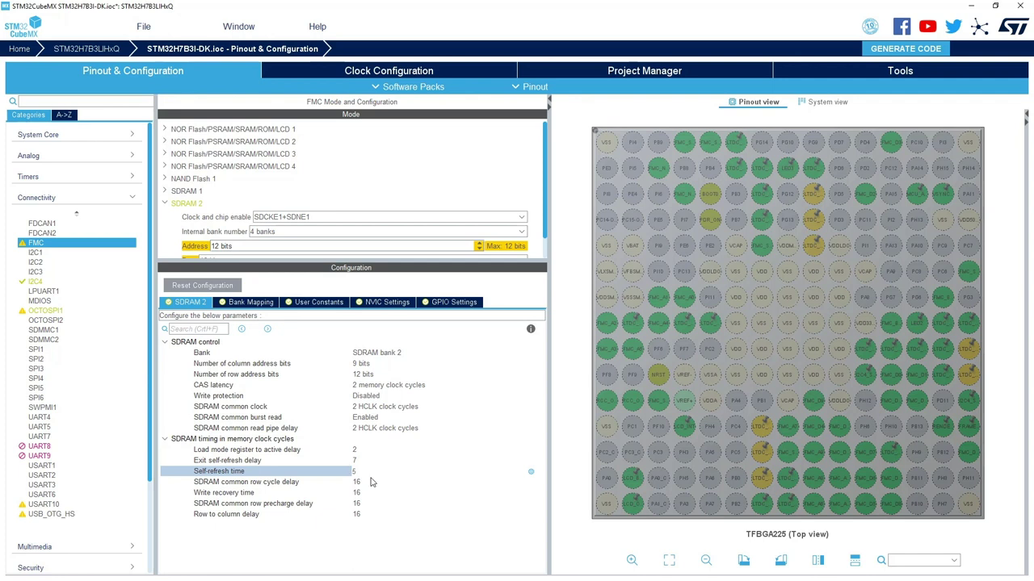
{"action": "left_click", "coordinate": [369, 480]}
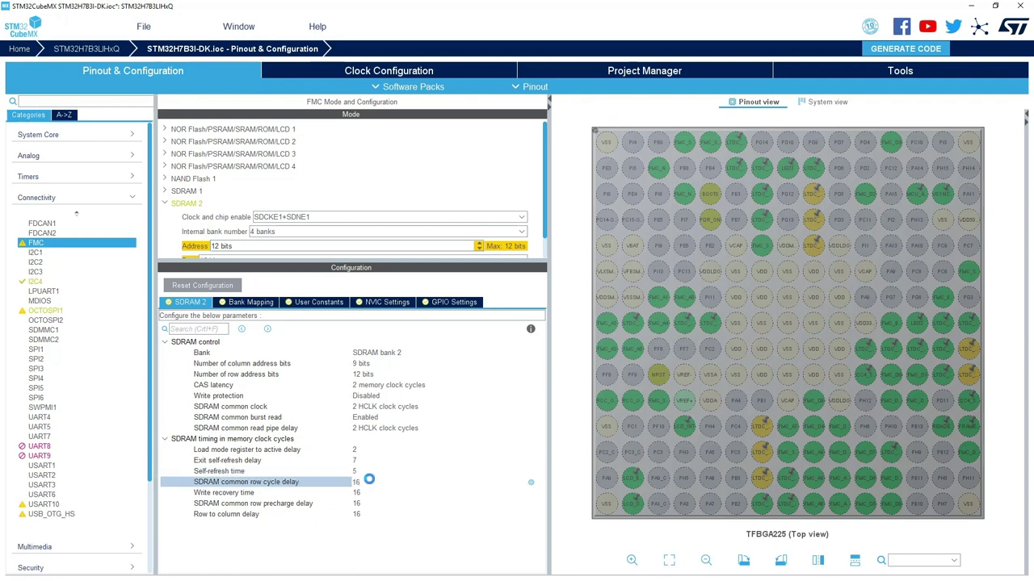
{"action": "left_click_drag", "start_coordinate": [370, 480], "coordinate": [352, 481]}
{"action": "type", "text": "6"}
- Set the write recovery time in the SDRAM timing to 3
{"action": "left_click", "coordinate": [374, 493]}
{"action": "left_click_drag", "start_coordinate": [375, 494], "coordinate": [340, 494]}
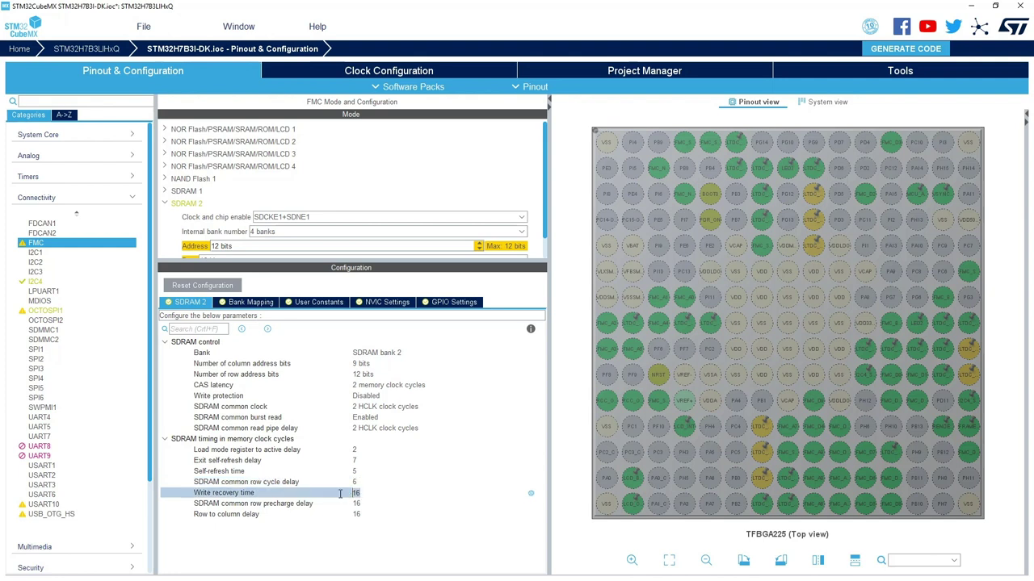
{"action": "type", "text": "3"}
- Set the SDRAM common row precharge delay to 2 and the row to column delay to 2
{"action": "left_click", "coordinate": [390, 502]}
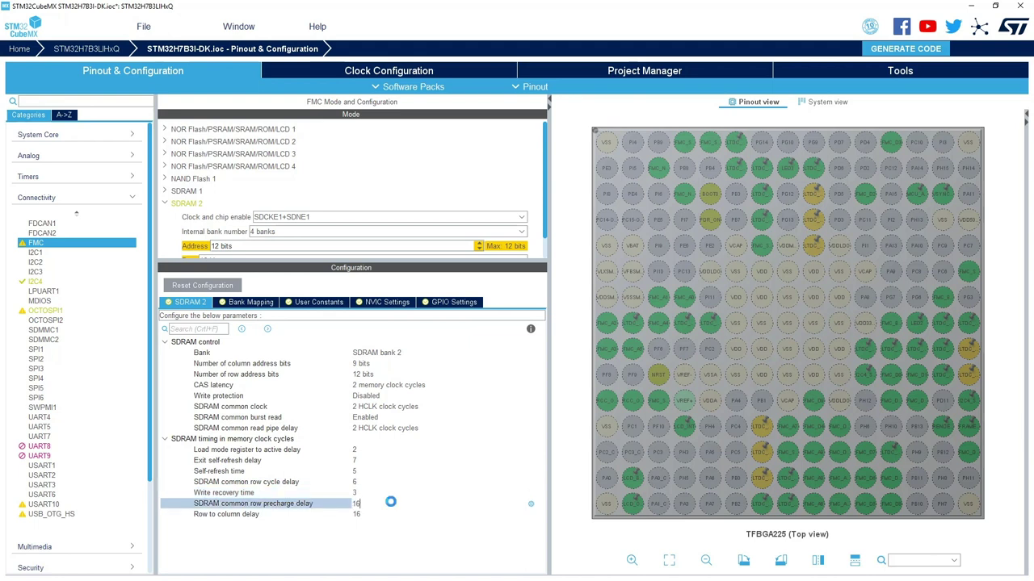
{"action": "left_click_drag", "start_coordinate": [386, 501], "coordinate": [349, 503]}
{"action": "type", "text": "2"}
{"action": "left_click", "coordinate": [372, 515]}
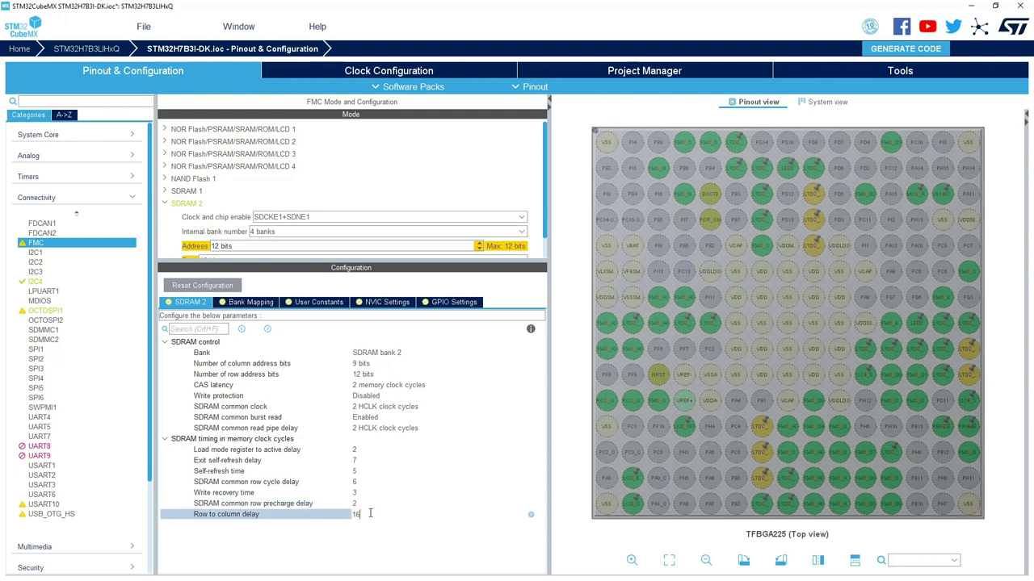
{"action": "type", "text": "2"}
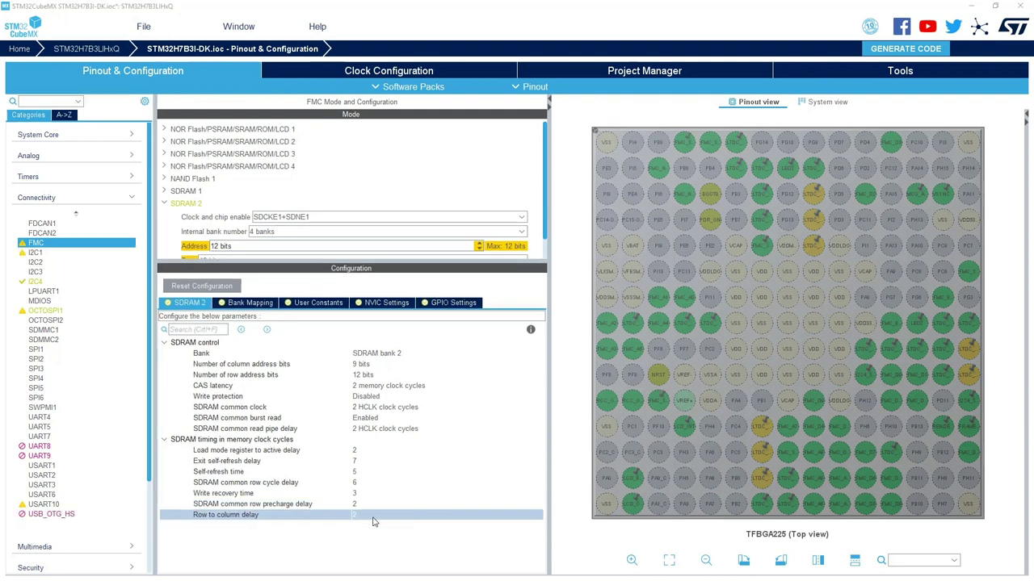
{"action": "key", "text": "Return"}
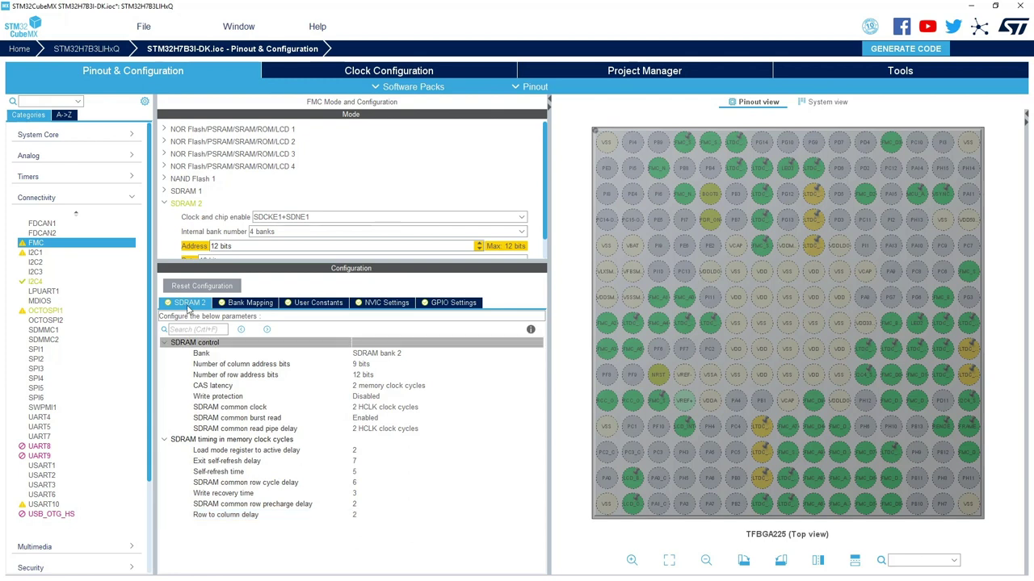
- Check pins PB5, PB6 and PC0 in the FMC GPIO settings, and assign FMC_SDCKE1 to pin PH7 in the pinout
{"action": "left_click", "coordinate": [460, 306]}
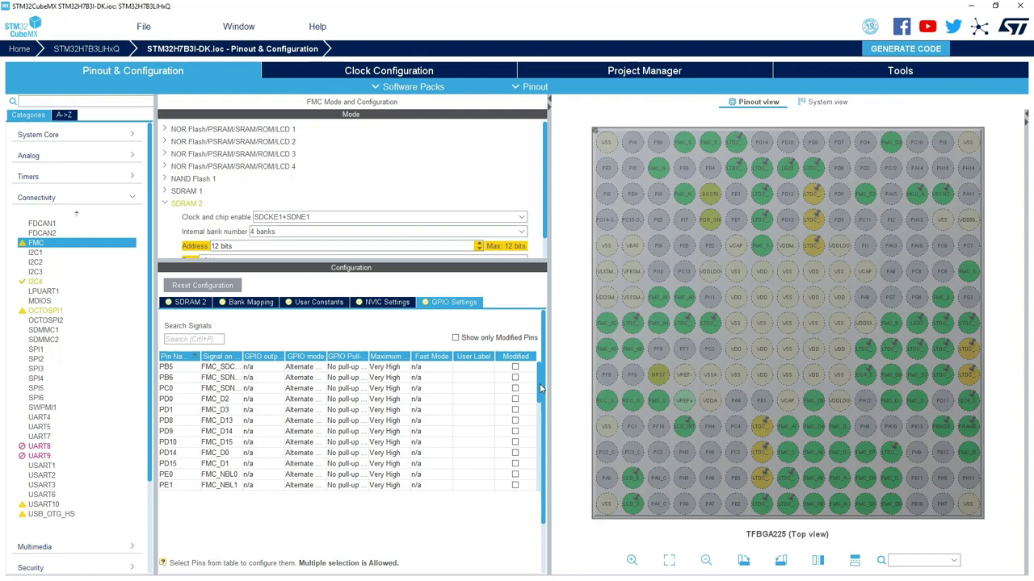
{"action": "left_click", "coordinate": [177, 368]}
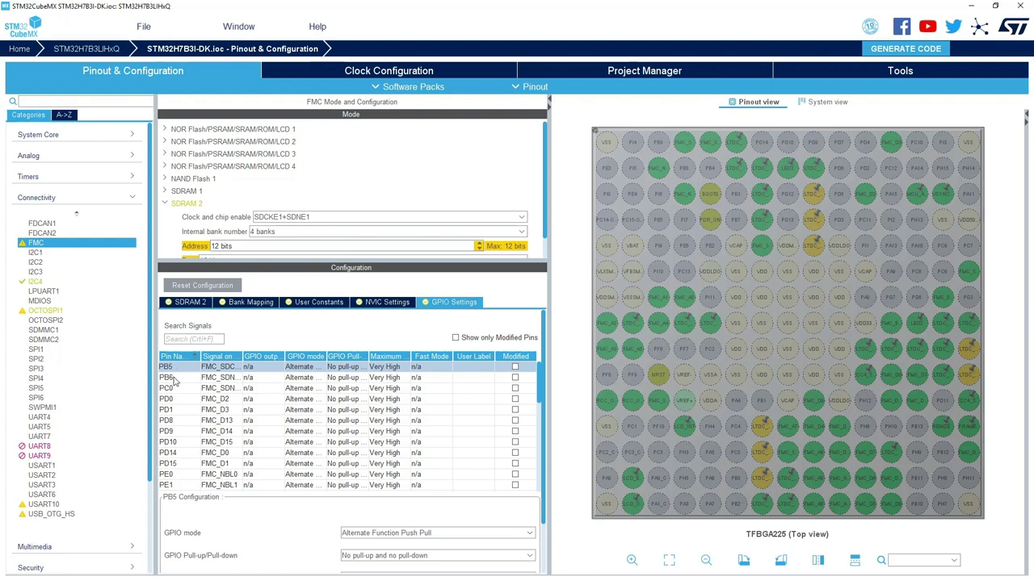
{"action": "left_click", "coordinate": [172, 378]}
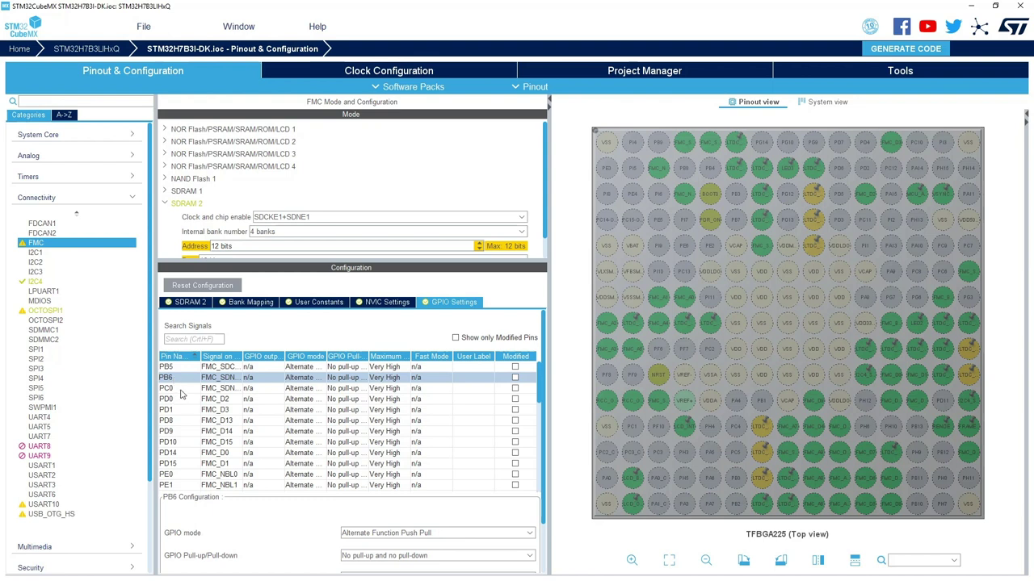
{"action": "left_click", "coordinate": [181, 390]}
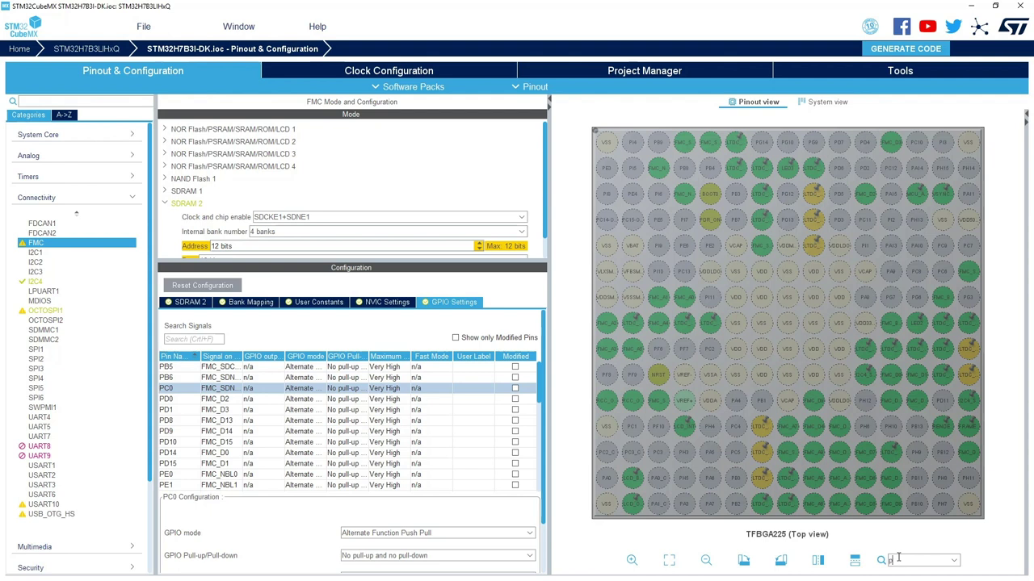
{"action": "type", "text": "7"}
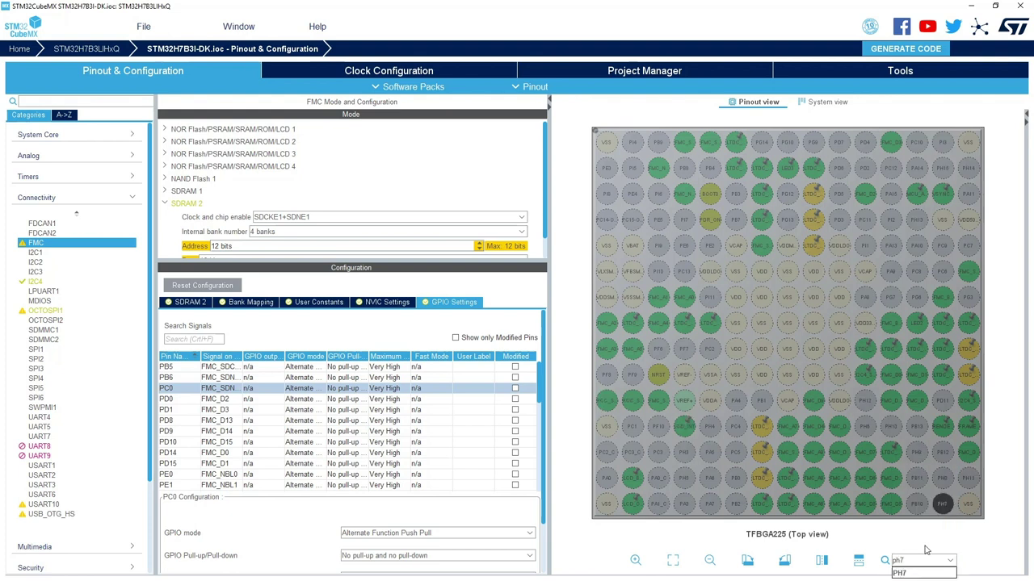
{"action": "left_click", "coordinate": [909, 573]}
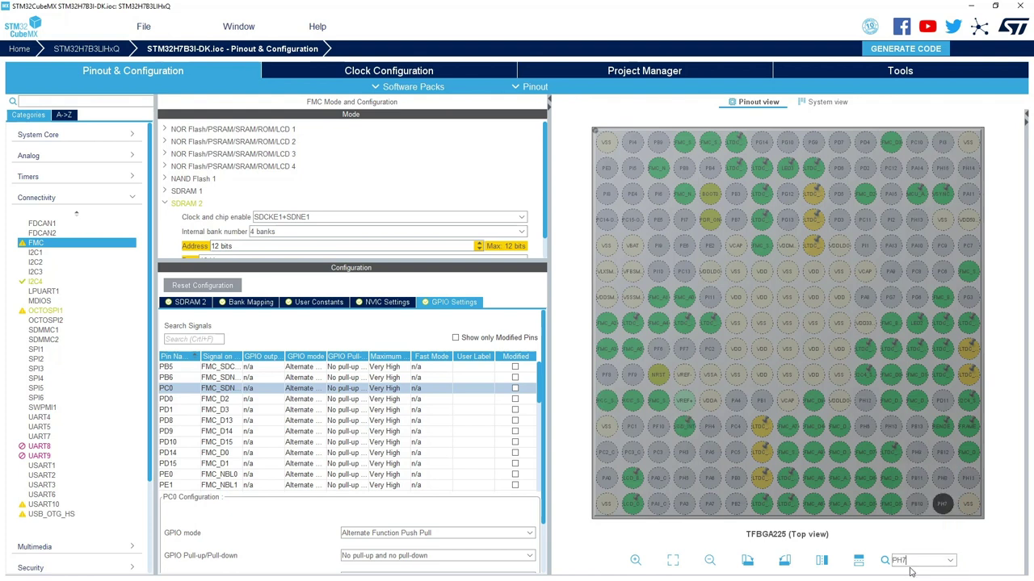
{"action": "left_click", "coordinate": [945, 505]}
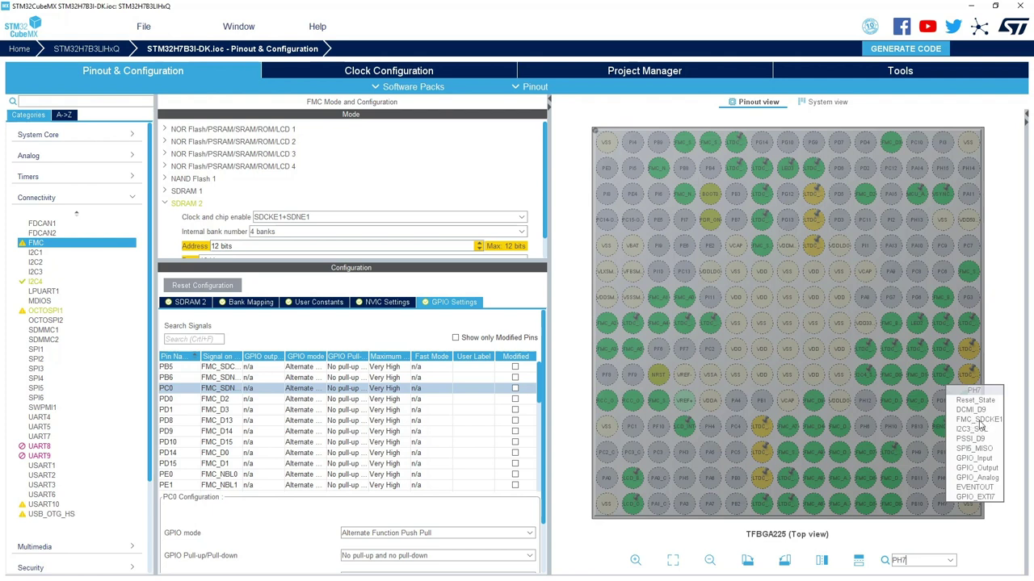
{"action": "left_click", "coordinate": [978, 420]}
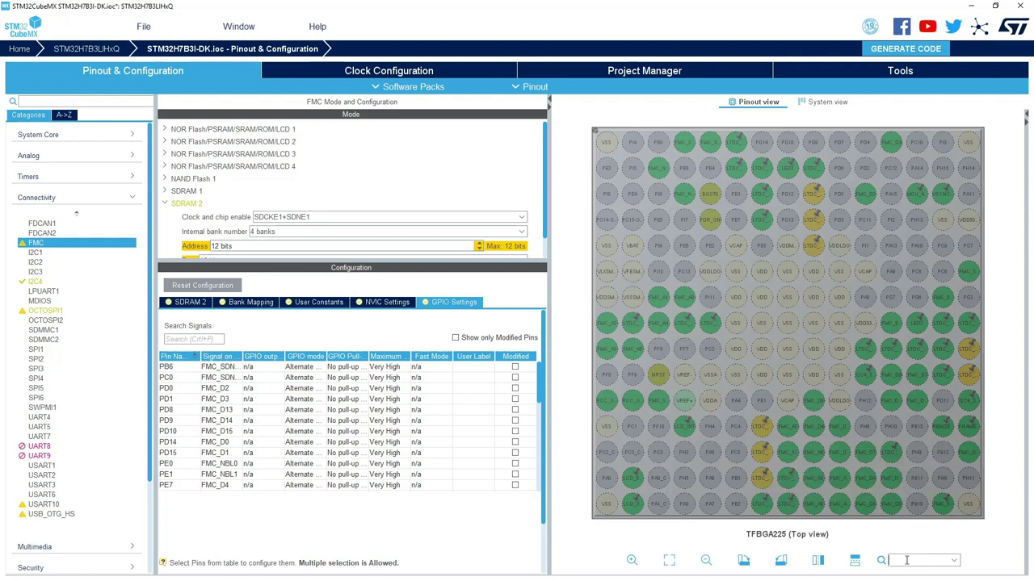
- Find pin PH6 in the pinout and assign it the FMC_SDNE1 signal
{"action": "type", "text": "ph6"}
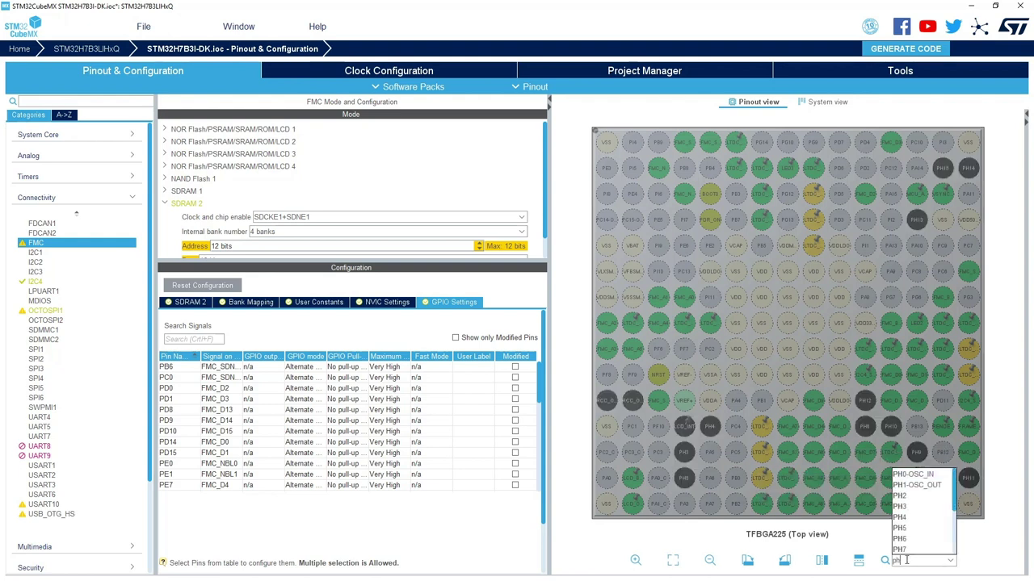
{"action": "left_click", "coordinate": [902, 573]}
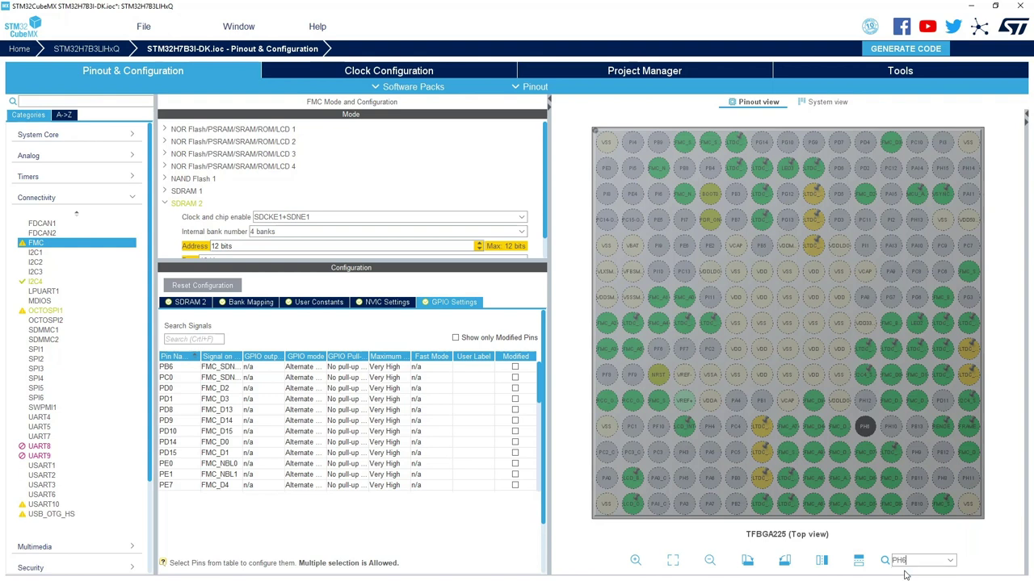
{"action": "left_click", "coordinate": [865, 429]}
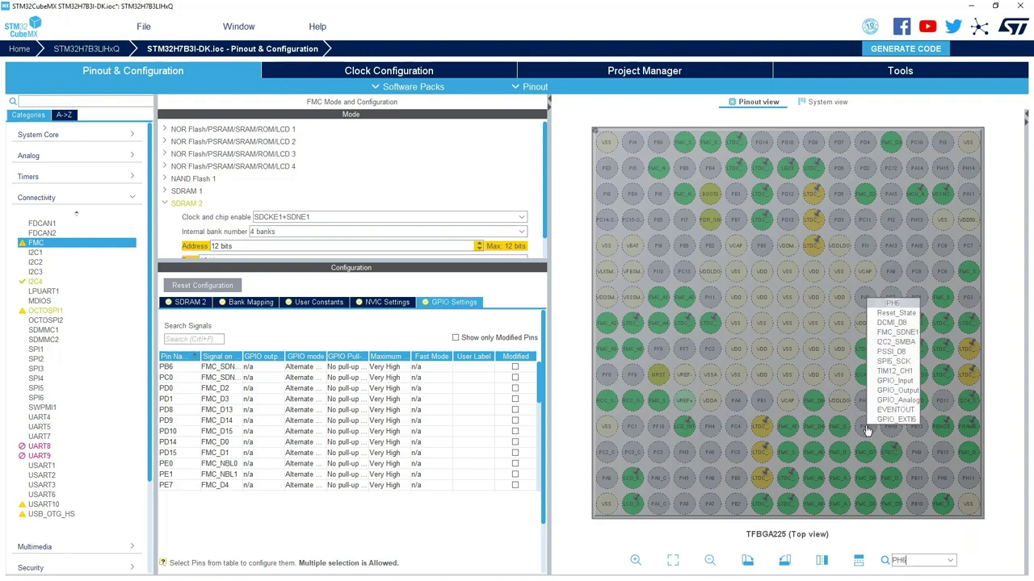
{"action": "left_click", "coordinate": [902, 332]}
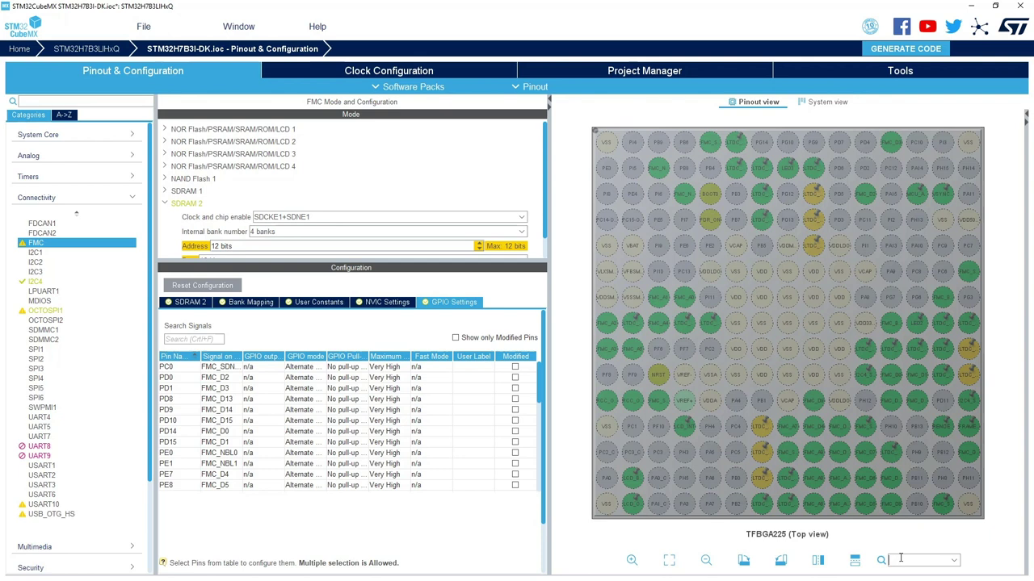
- Find pin PH5 in the pinout and assign it the FMC_SDNWE signal
{"action": "type", "text": "ph"}
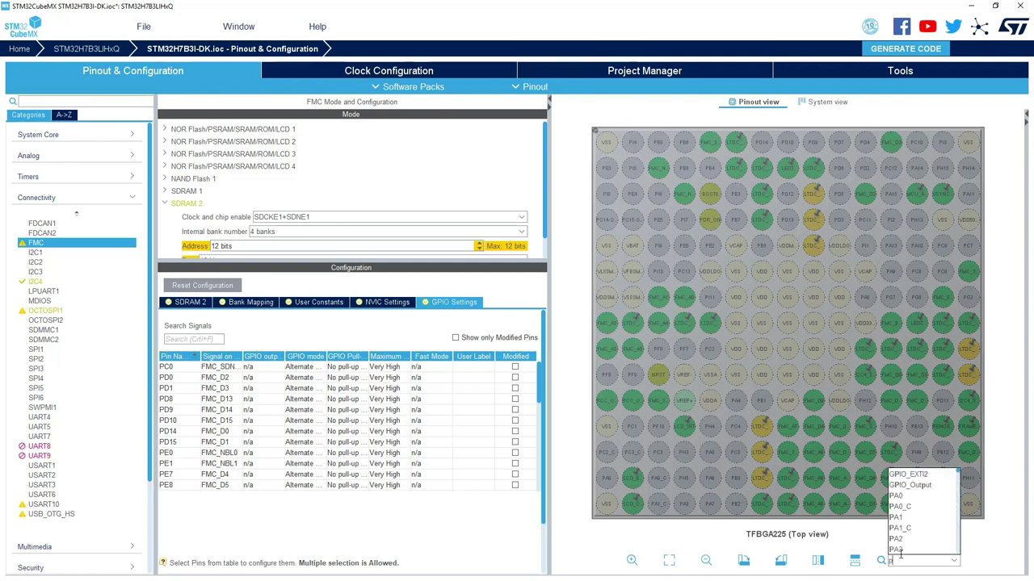
{"action": "type", "text": "5"}
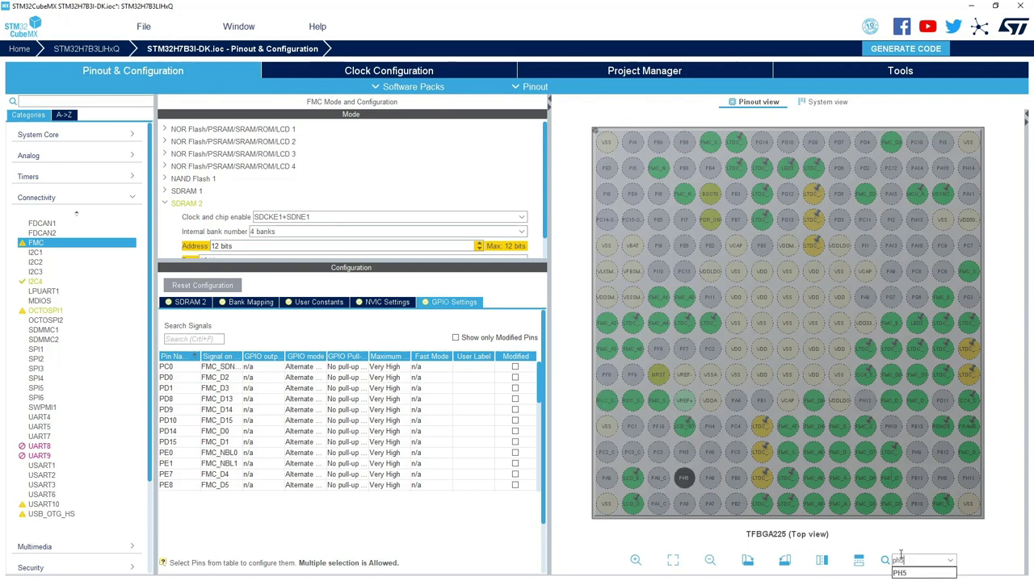
{"action": "left_click", "coordinate": [685, 482]}
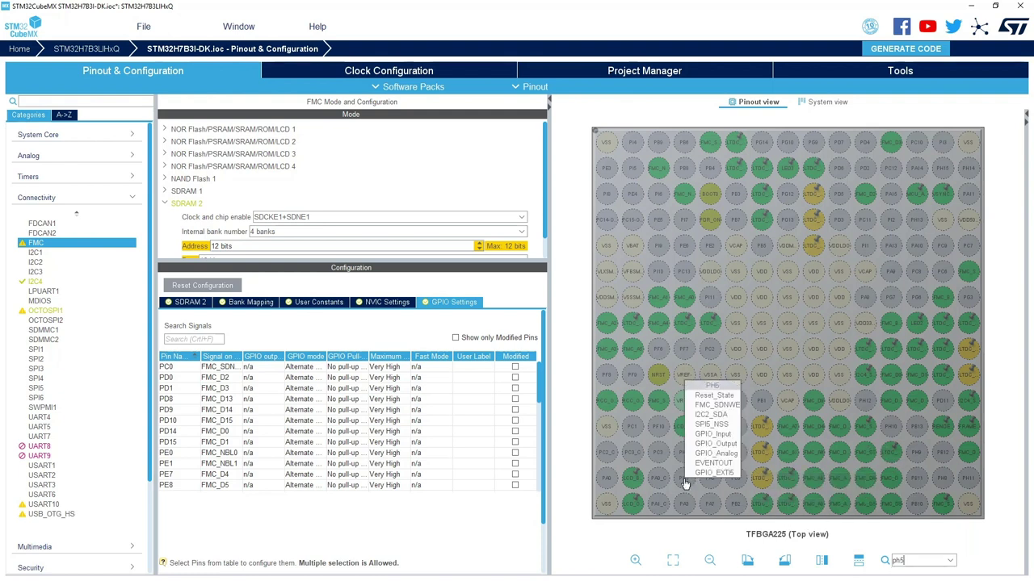
{"action": "left_click", "coordinate": [730, 406]}
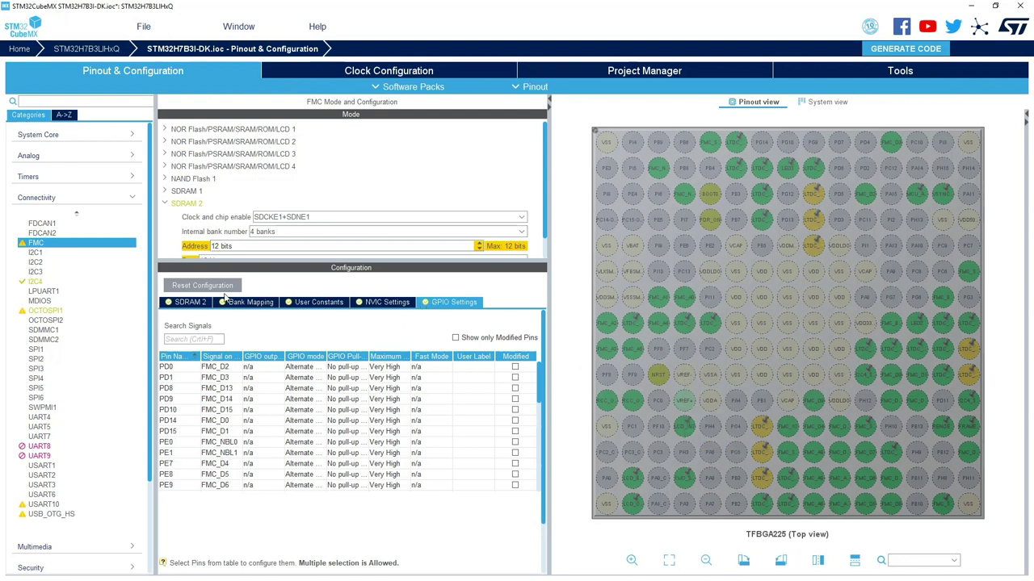
- Open the X-CUBE-TOUCHGFX software pack configuration and set the framebuffer strategy to Double Buffer
{"action": "left_click", "coordinate": [127, 201]}
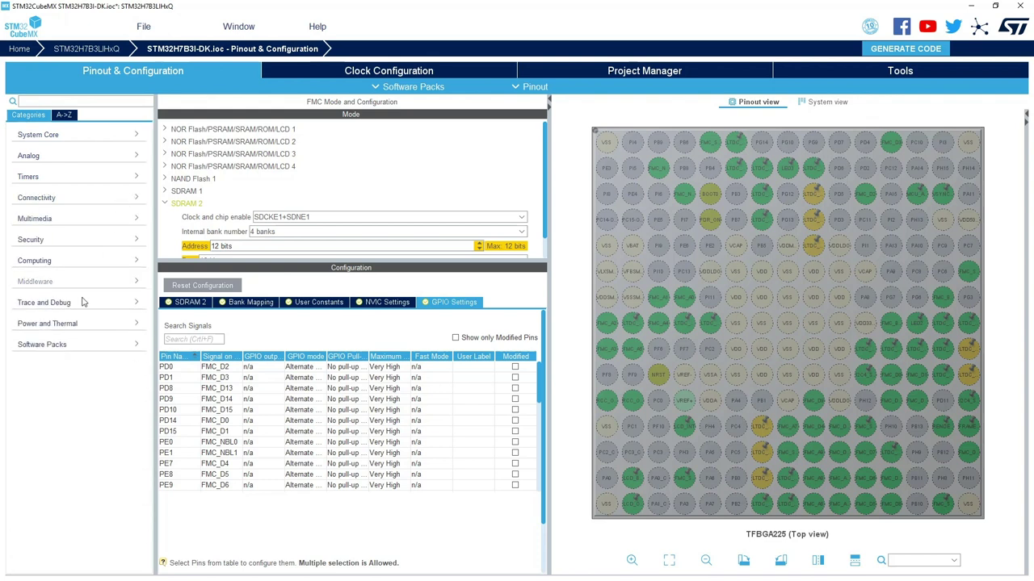
{"action": "left_click", "coordinate": [67, 346]}
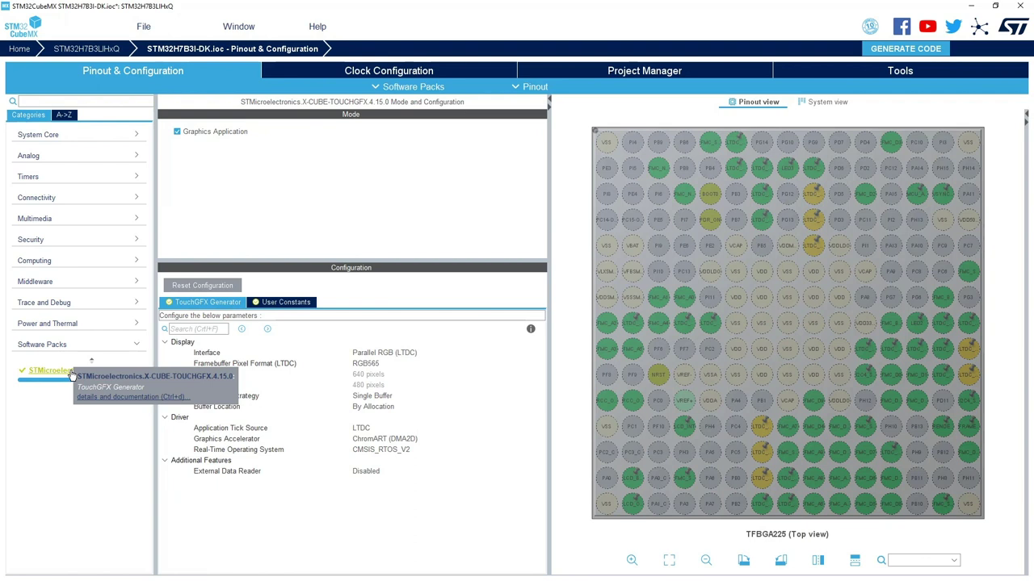
{"action": "left_click", "coordinate": [272, 401]}
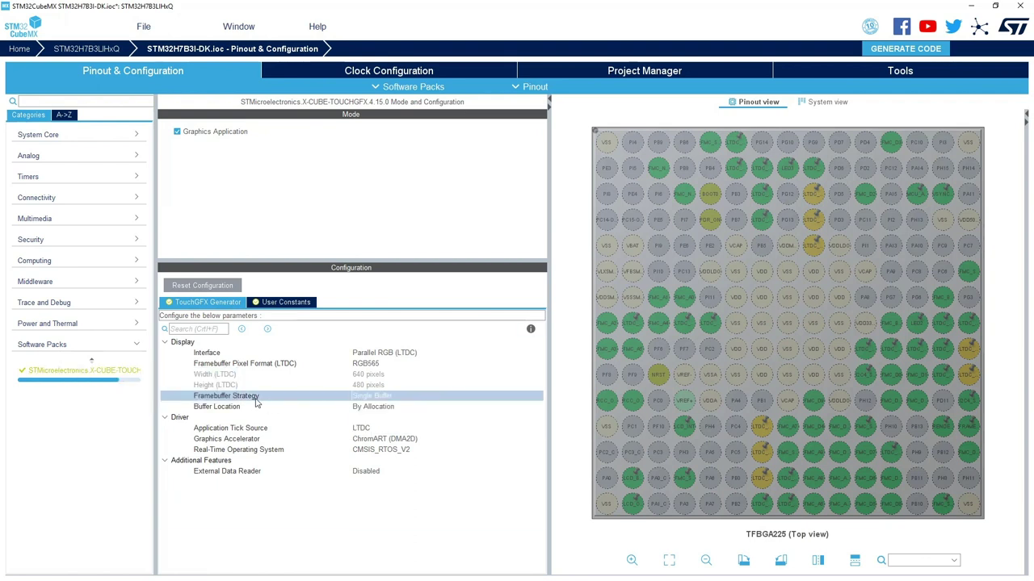
{"action": "left_click", "coordinate": [257, 403]}
{"action": "left_click", "coordinate": [407, 403]}
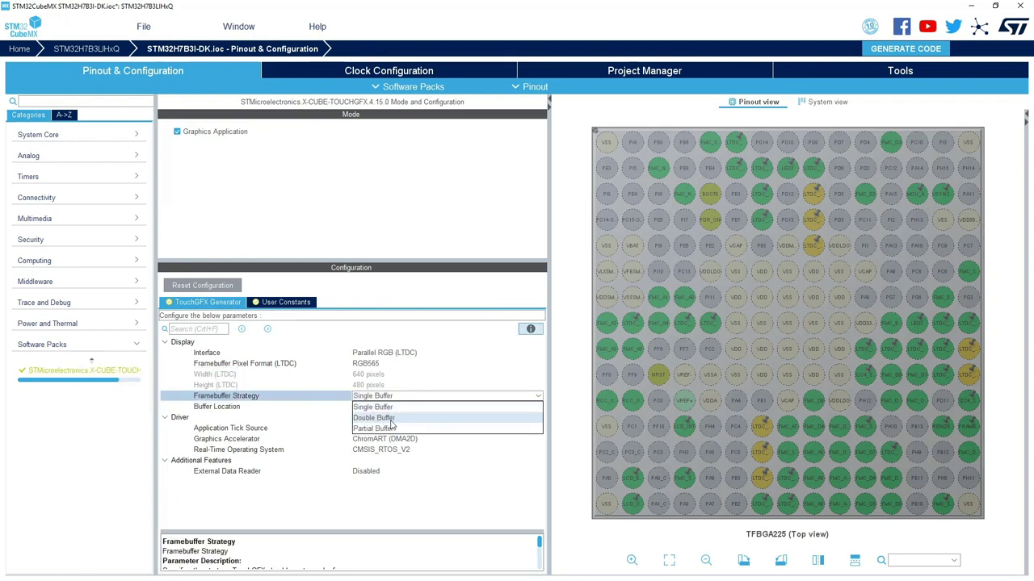
{"action": "left_click", "coordinate": [394, 420]}
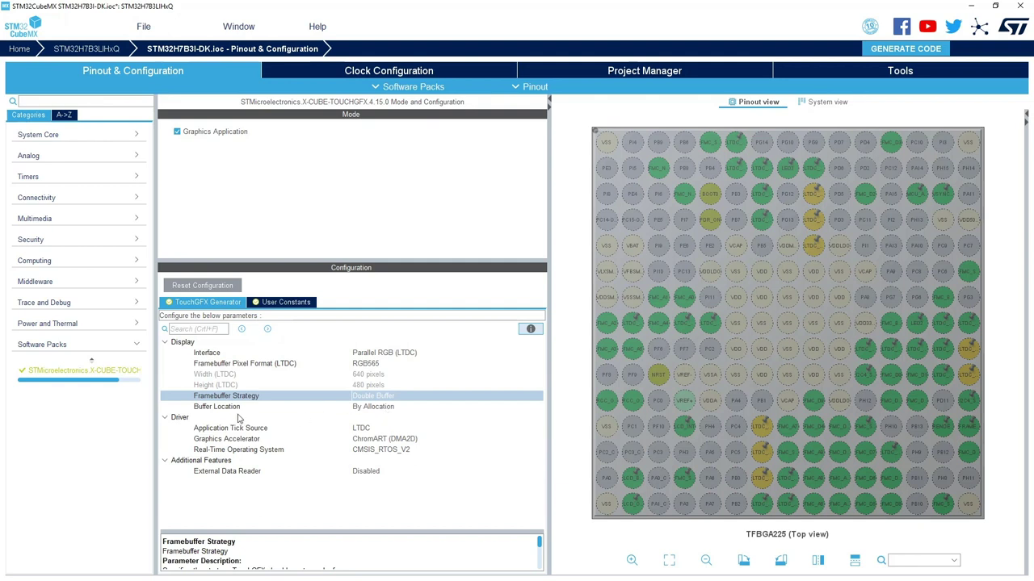
- Set the TouchGFX buffer location to By Address with the start address 0xD0000000
{"action": "left_click", "coordinate": [386, 410]}
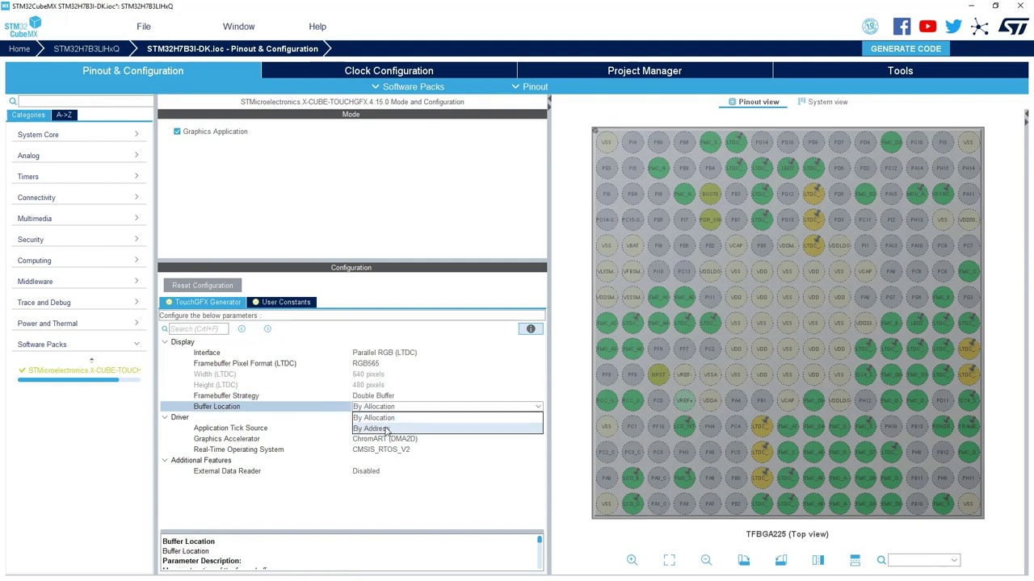
{"action": "left_click", "coordinate": [387, 430]}
{"action": "left_click", "coordinate": [374, 419]}
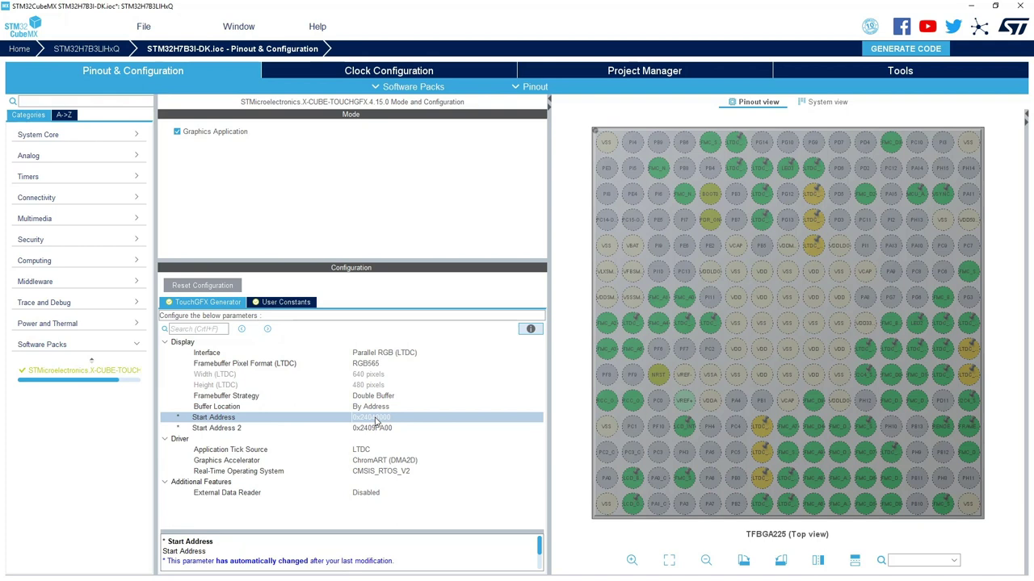
{"action": "left_click", "coordinate": [375, 422]}
{"action": "left_click_drag", "start_coordinate": [404, 418], "coordinate": [360, 417]}
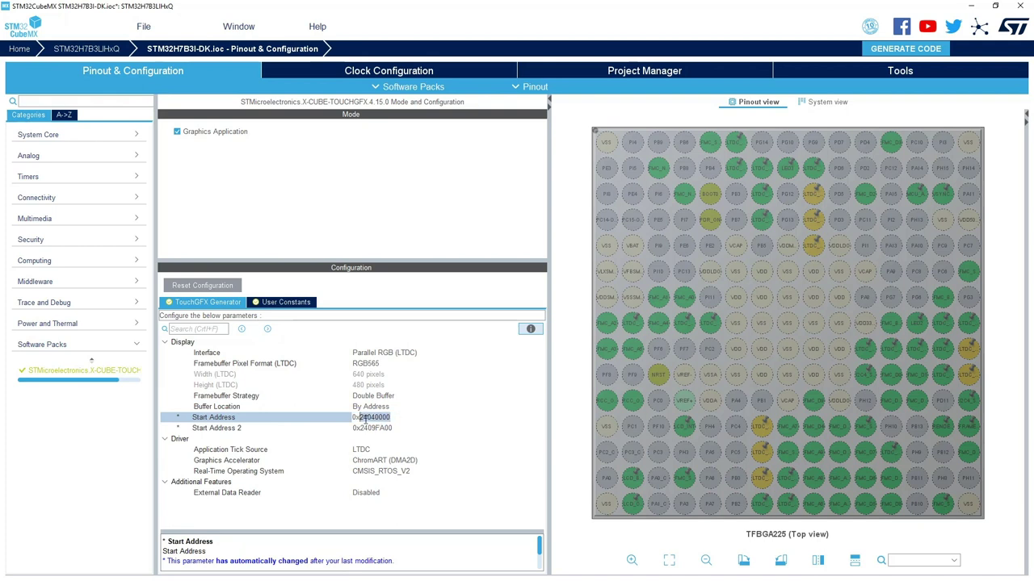
{"action": "key", "text": "BackSpace"}
{"action": "type", "text": "D0000000"}
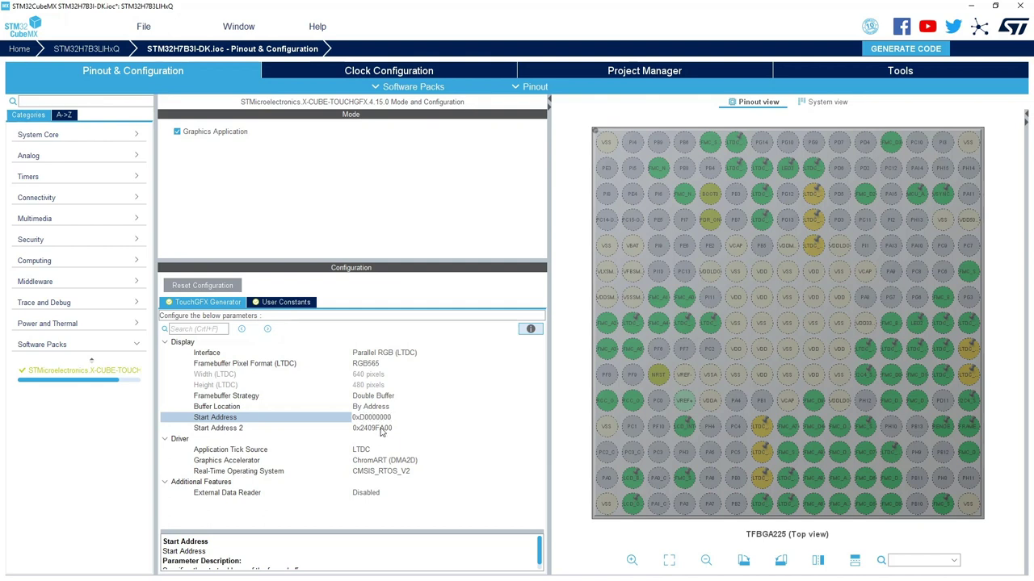
- Set the second framebuffer's start address to 0xD0096000
{"action": "left_click", "coordinate": [383, 429]}
{"action": "left_click_drag", "start_coordinate": [395, 429], "coordinate": [361, 429]}
{"action": "type", "text": "D0"}
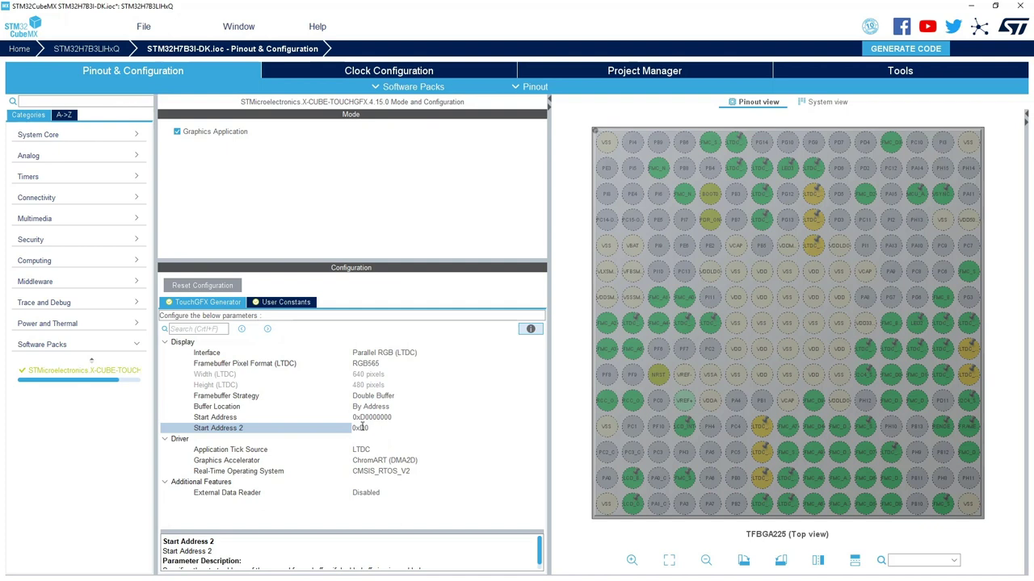
{"action": "type", "text": "0060"}
{"action": "left_click", "coordinate": [278, 421]}
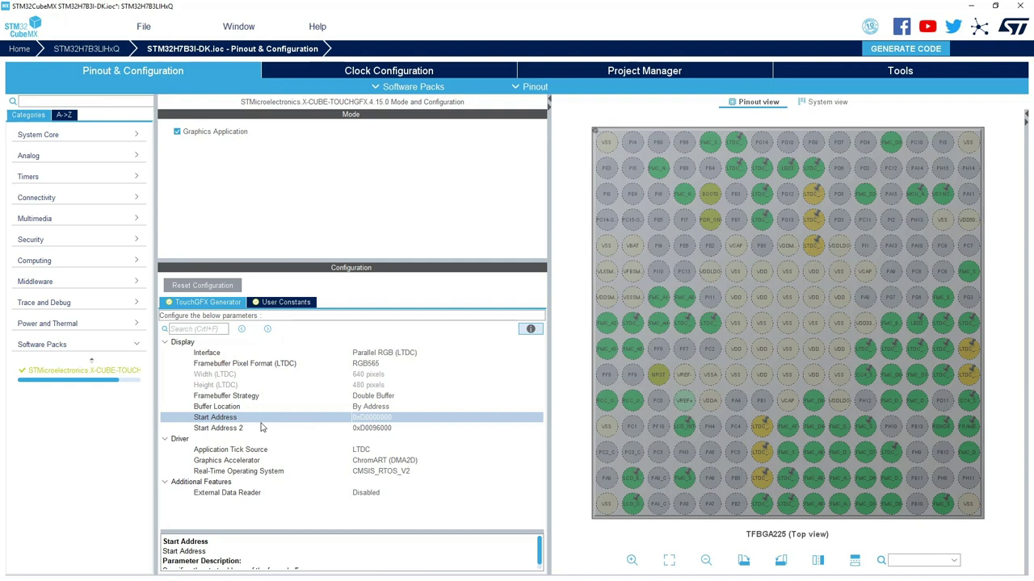
- Generate the project code and open the project in STM32CubeIDE with the proposed workspace_1.4.195 workspace
{"action": "left_click", "coordinate": [917, 50]}
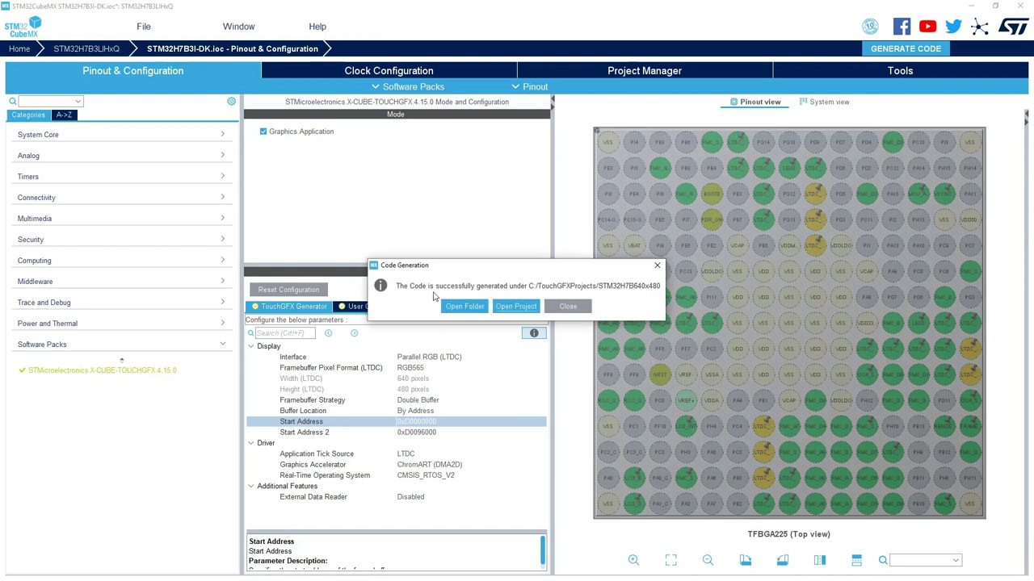
{"action": "left_click", "coordinate": [511, 307]}
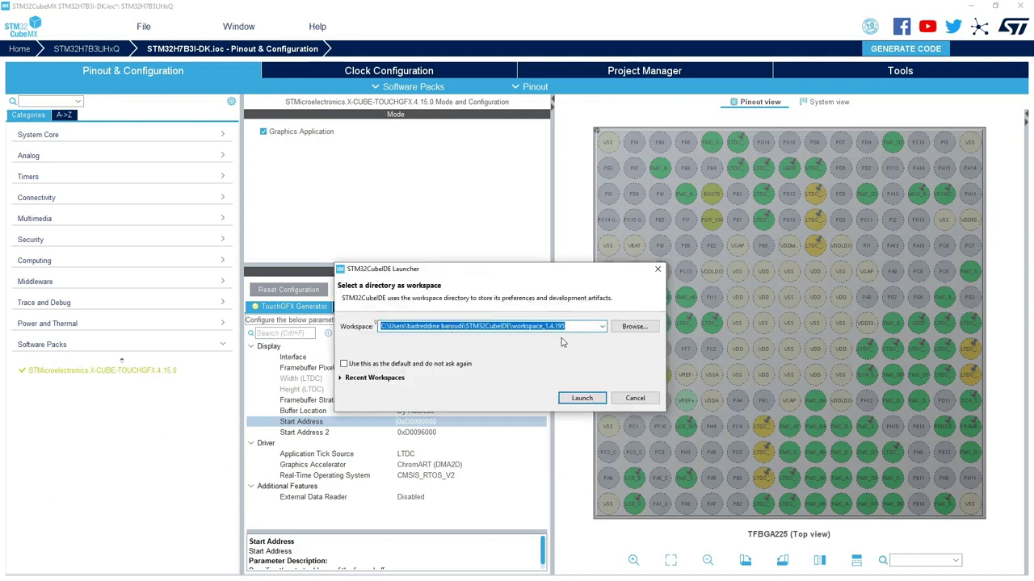
{"action": "left_click", "coordinate": [578, 400]}
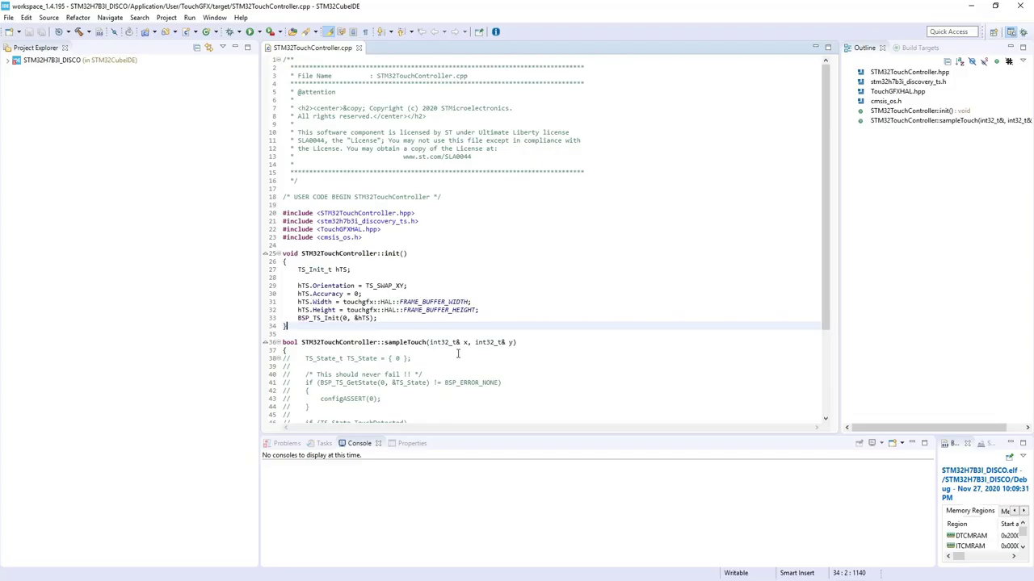
- Open the main.c source file from the Application/User folder of the STM32H7B3I_DISCO project
{"action": "left_click", "coordinate": [350, 333]}
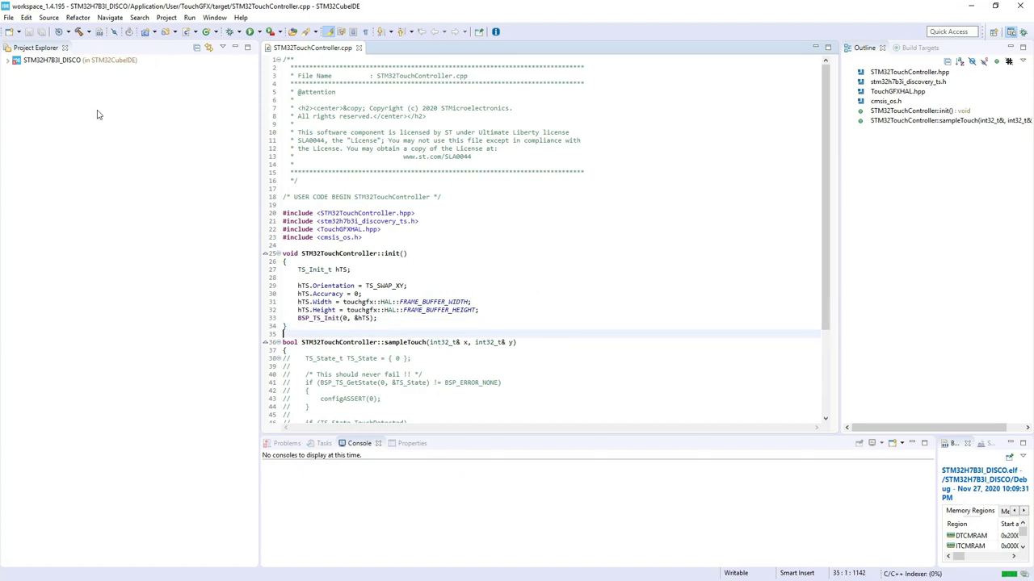
{"action": "left_click", "coordinate": [8, 62]}
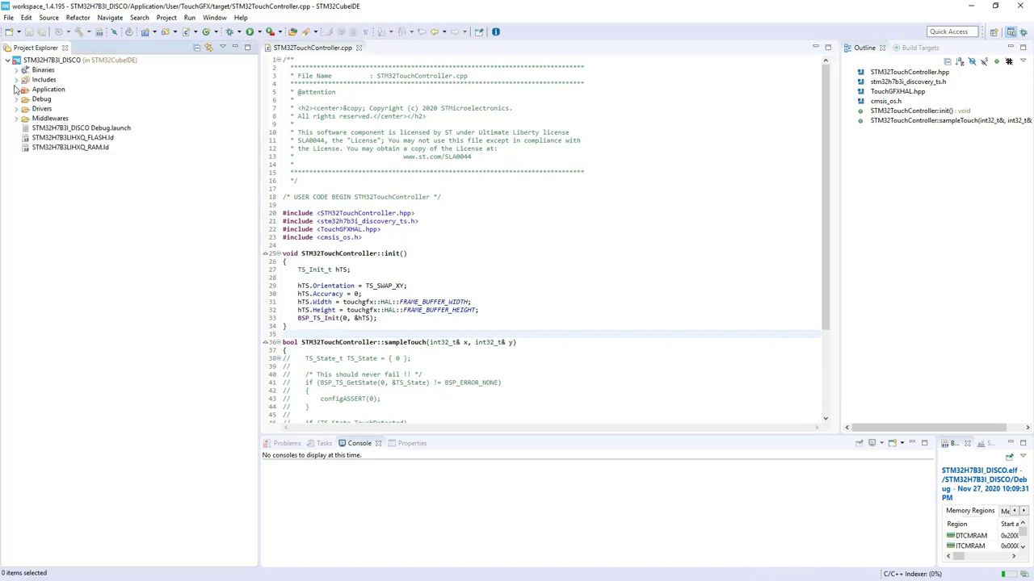
{"action": "left_click", "coordinate": [16, 90]}
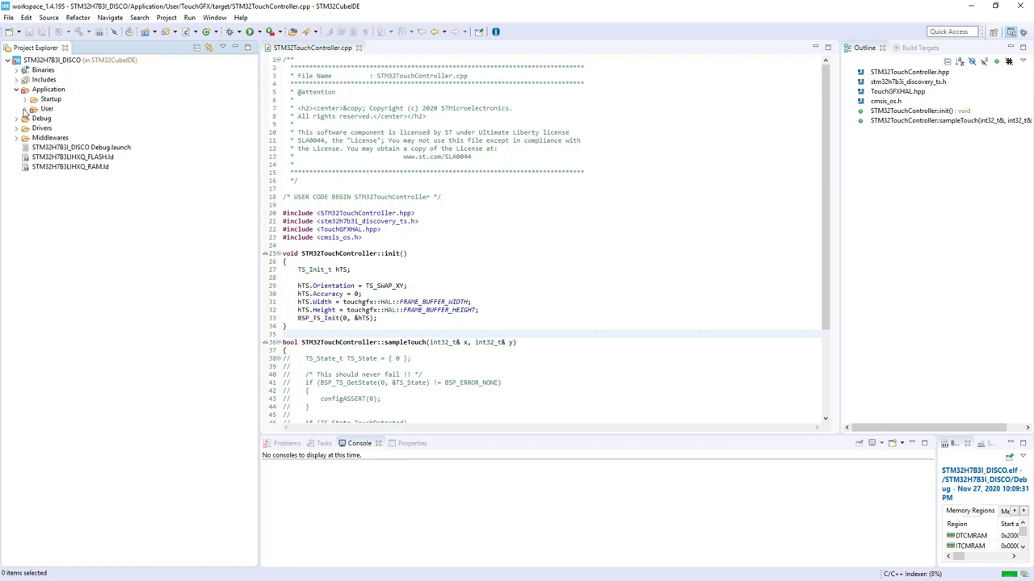
{"action": "left_click", "coordinate": [25, 109]}
{"action": "double_click", "coordinate": [53, 157]}
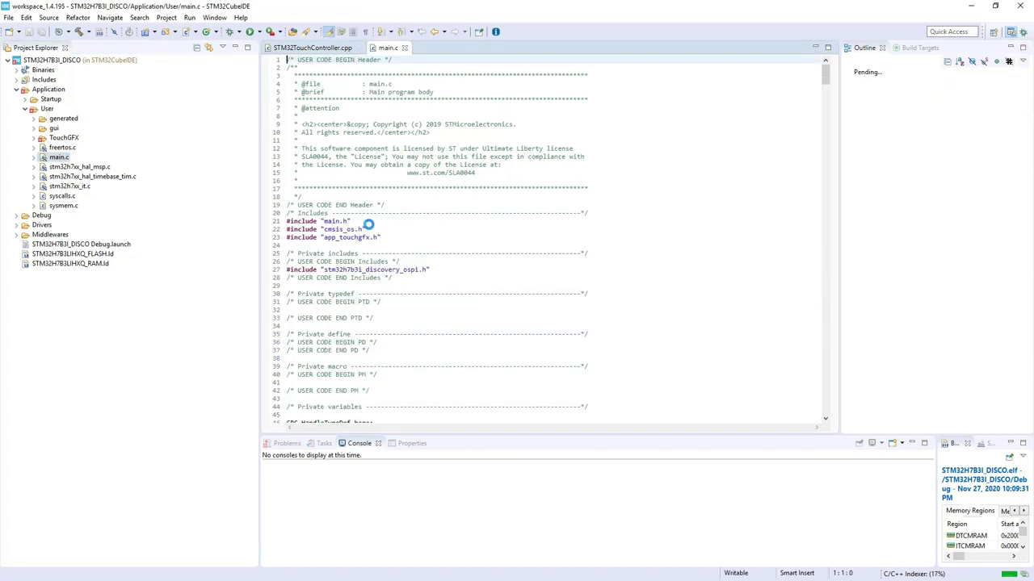
- Go from the MX_FMC_Init call in main() to the function's definition
{"action": "left_click", "coordinate": [368, 222]}
{"action": "scroll", "coordinate": [375, 235], "scroll_direction": "down", "scroll_amount": 1}
{"action": "scroll", "coordinate": [375, 236], "scroll_direction": "down", "scroll_amount": 10}
{"action": "scroll", "coordinate": [377, 236], "scroll_direction": "down", "scroll_amount": 12}
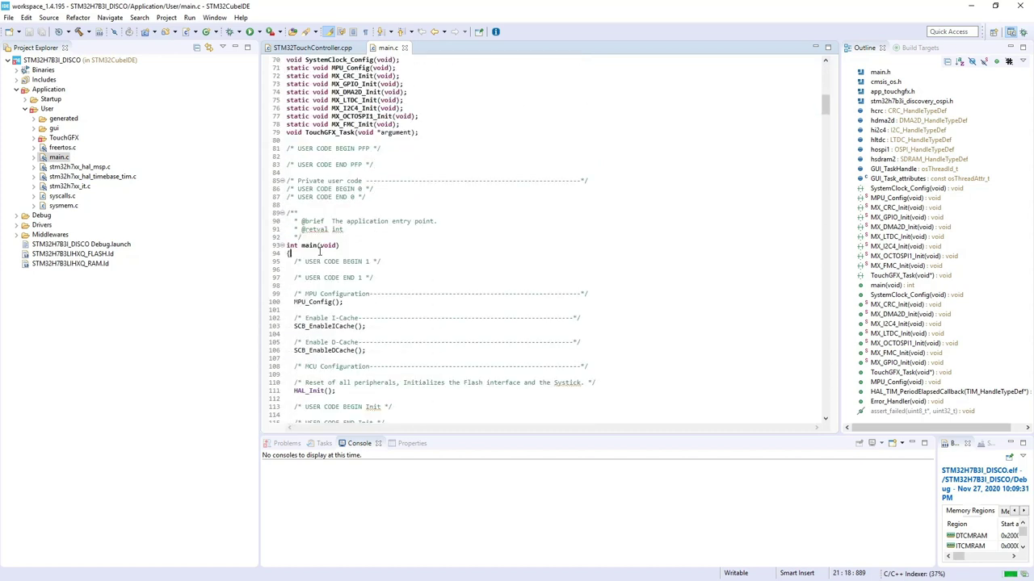
{"action": "left_click", "coordinate": [319, 252]}
{"action": "scroll", "coordinate": [319, 252], "scroll_direction": "down", "scroll_amount": 3}
{"action": "scroll", "coordinate": [323, 275], "scroll_direction": "down", "scroll_amount": 3}
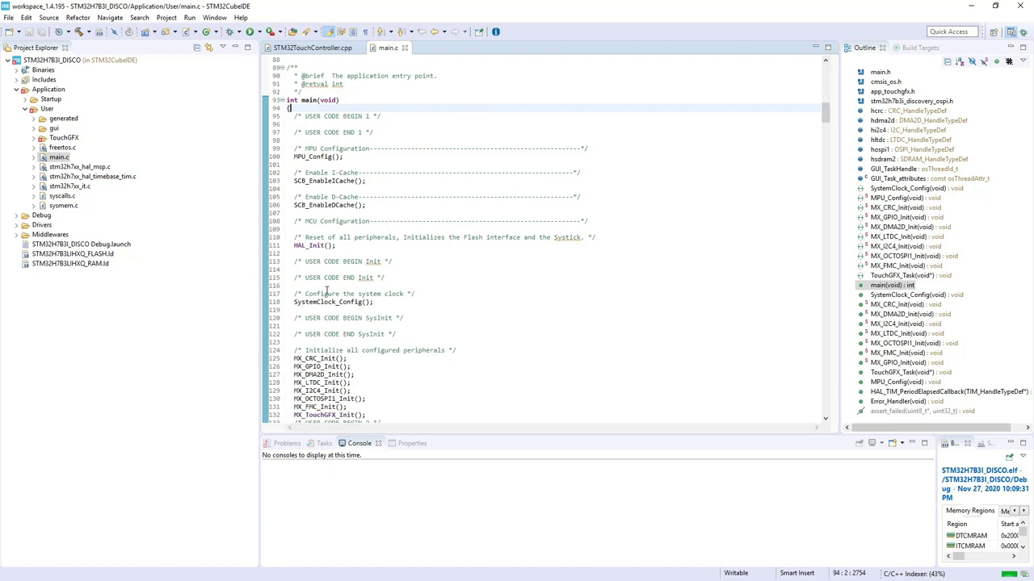
{"action": "scroll", "coordinate": [354, 317], "scroll_direction": "down", "scroll_amount": 3}
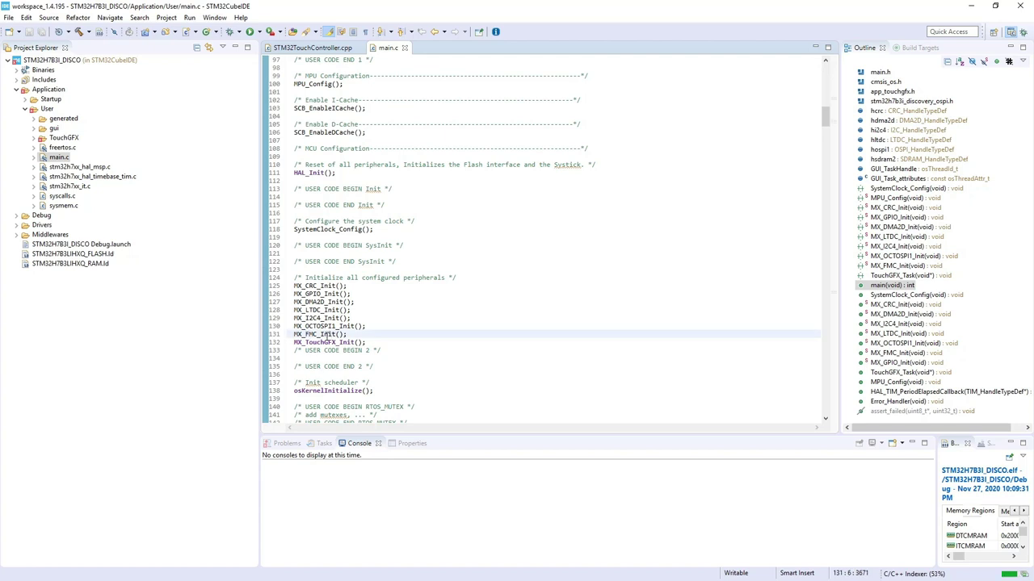
{"action": "left_click", "coordinate": [320, 336]}
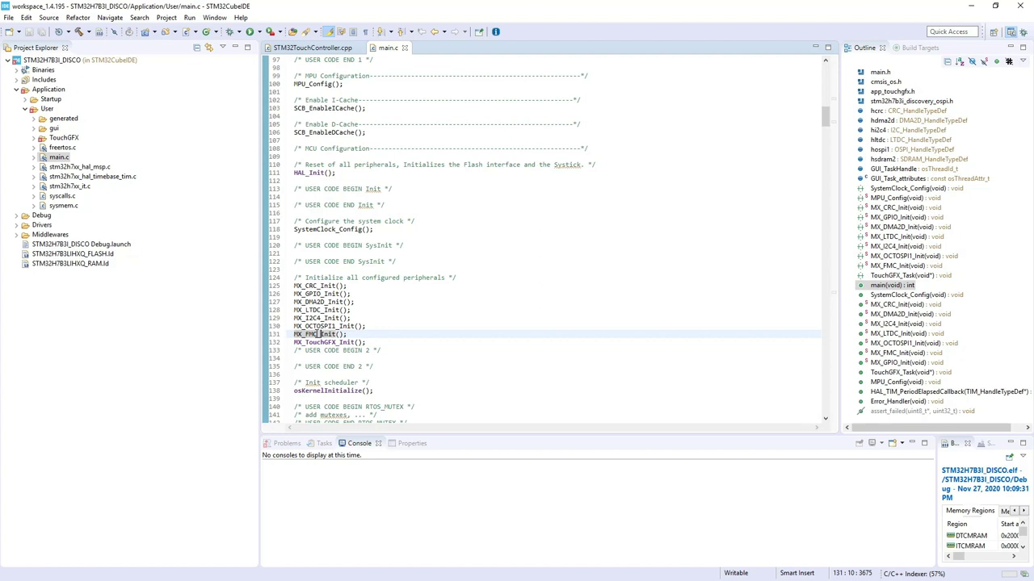
{"action": "double_click", "coordinate": [319, 335]}
{"action": "right_click", "coordinate": [323, 337]}
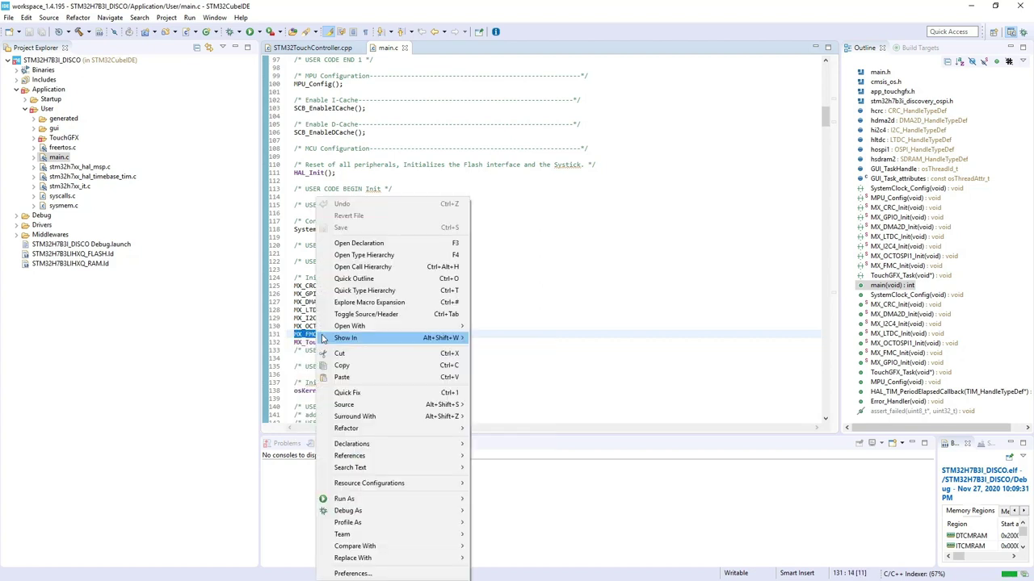
{"action": "left_click", "coordinate": [392, 246]}
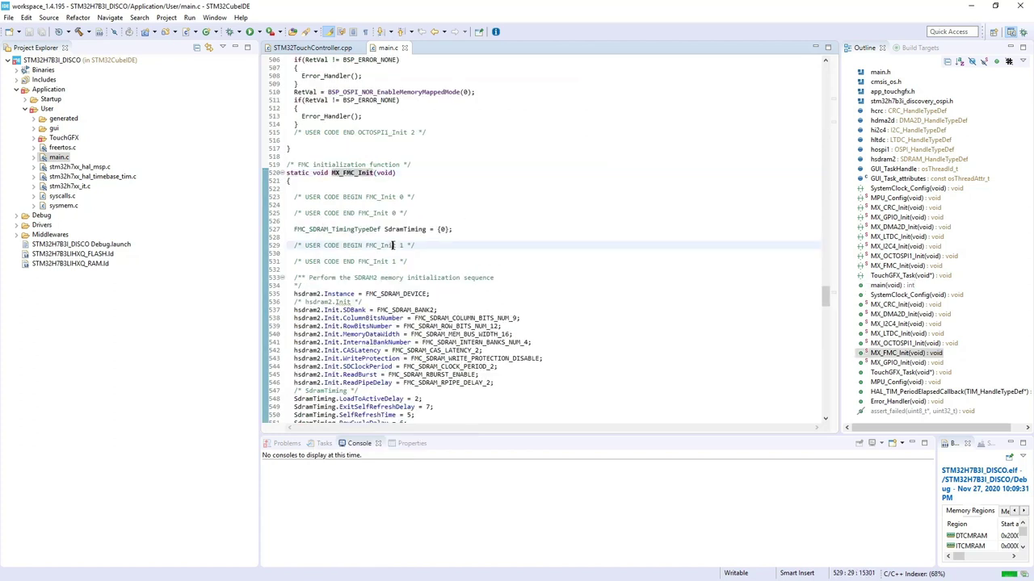
- Paste the SDRAM command sequence, from FMC_SDRAM_CommandTypeDef Command to HAL_SDRAM_ProgramRefreshRate(&hsdram2, 1542), into the FMC_Init 2 user code section and save main.c
{"action": "scroll", "coordinate": [393, 246], "scroll_direction": "down", "scroll_amount": 2}
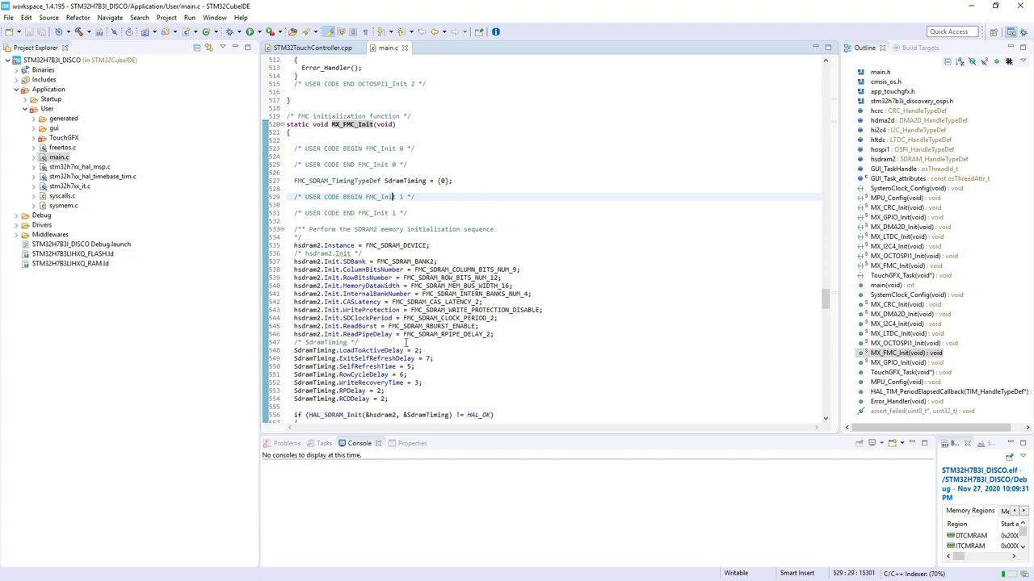
{"action": "left_click", "coordinate": [395, 398]}
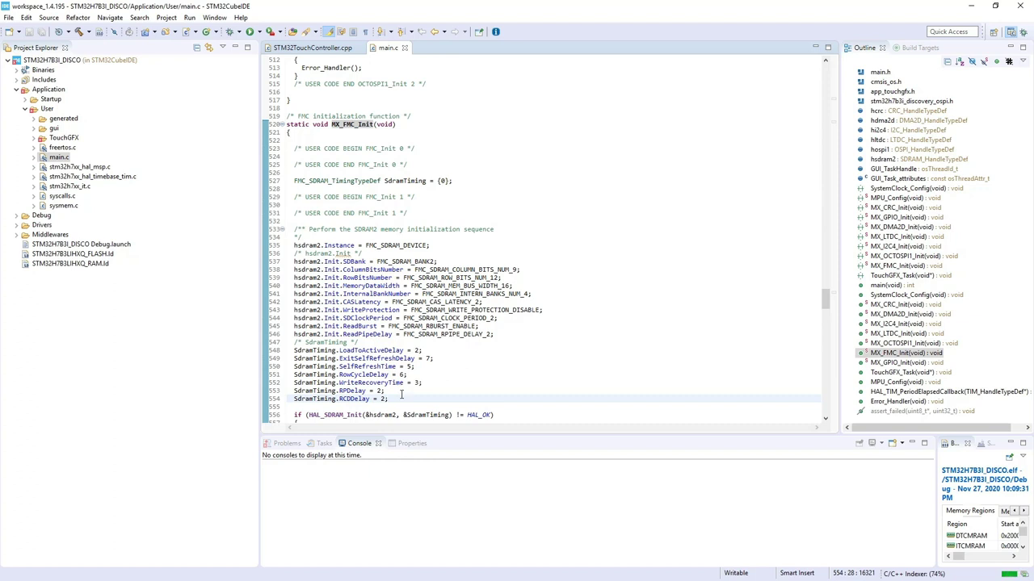
{"action": "scroll", "coordinate": [399, 395], "scroll_direction": "down", "scroll_amount": 4}
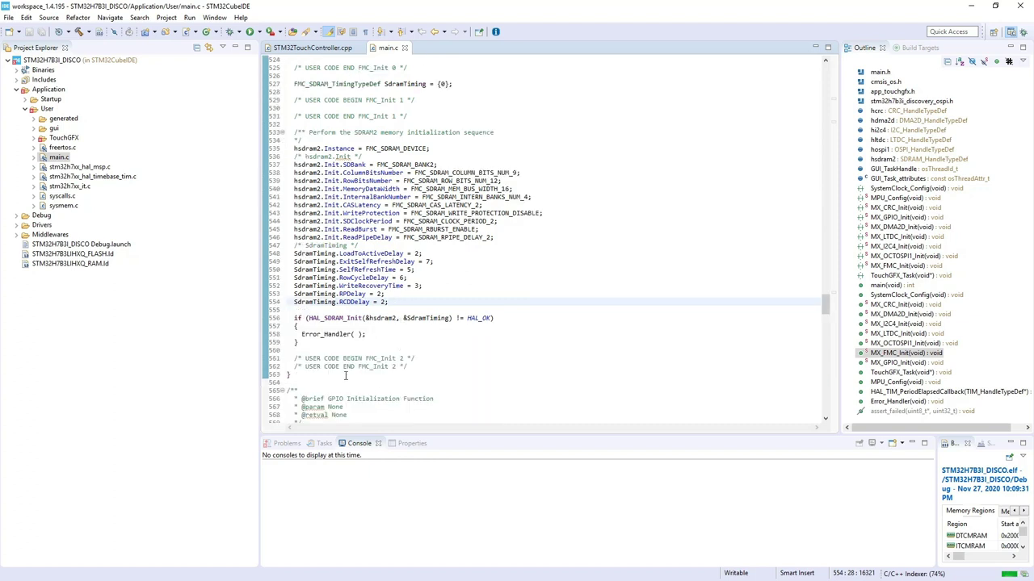
{"action": "left_click", "coordinate": [432, 361]}
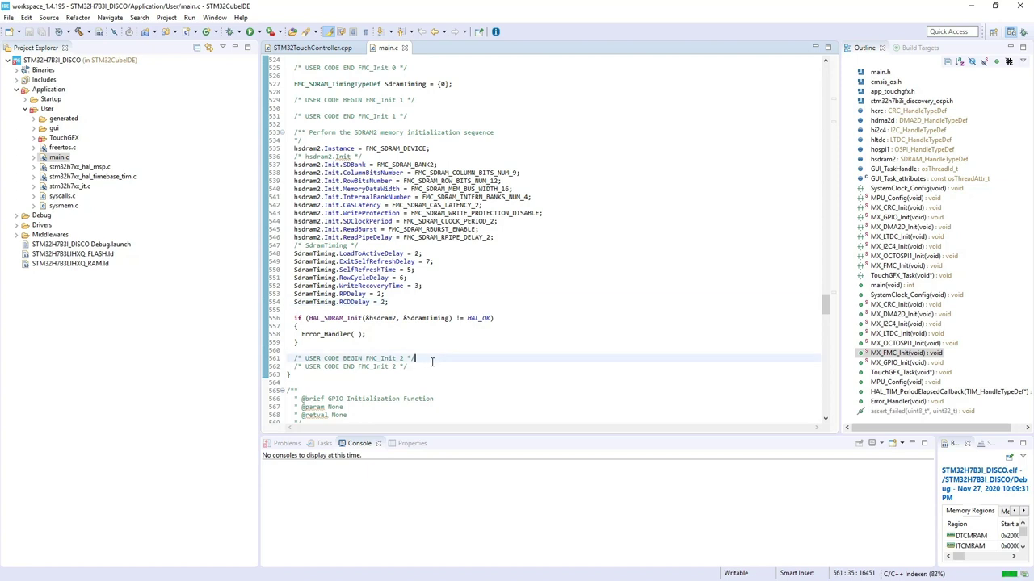
{"action": "key", "text": "Return"}
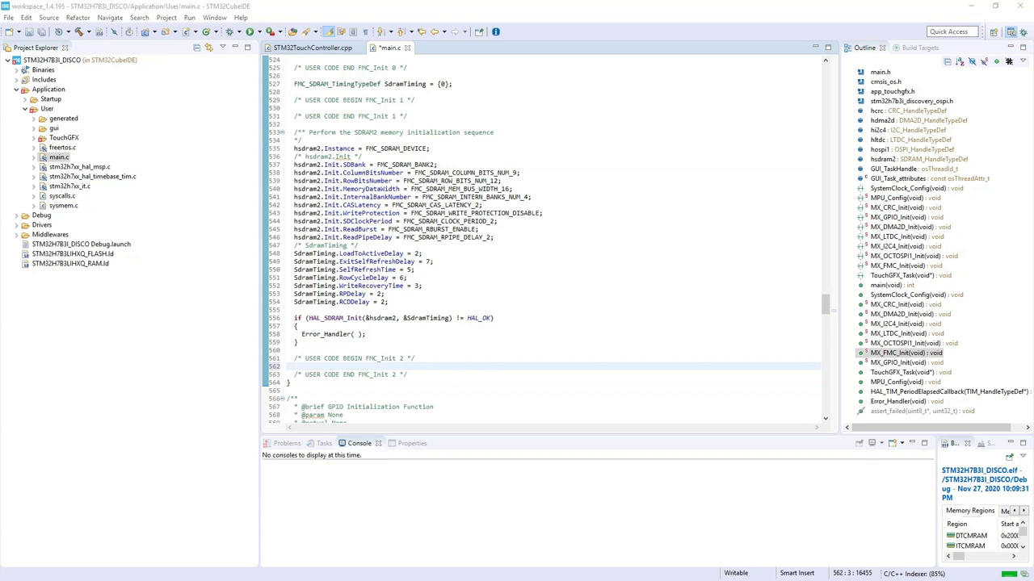
{"action": "left_click", "coordinate": [335, 368]}
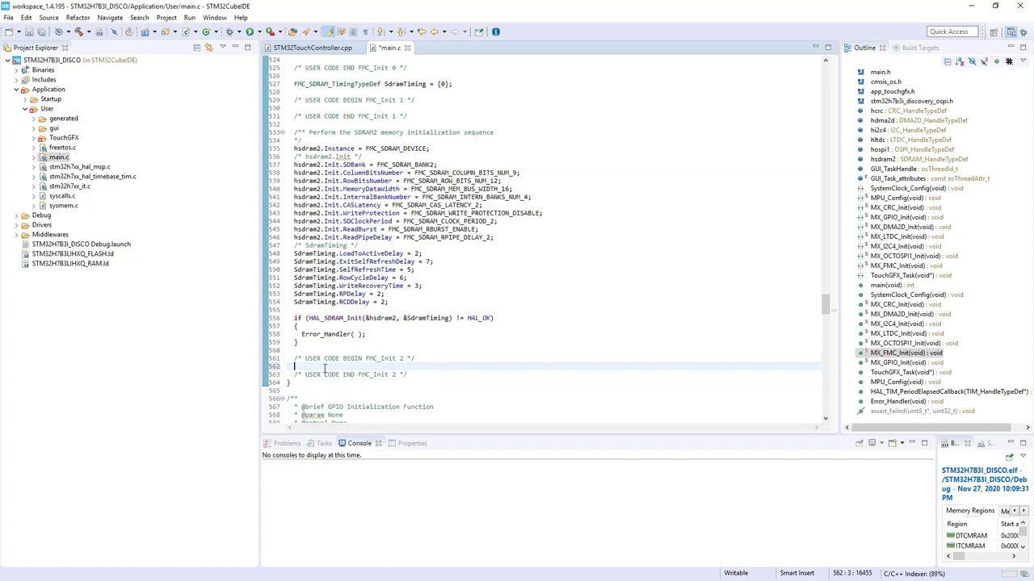
{"action": "left_click_drag", "start_coordinate": [292, 366], "coordinate": [279, 365]}
{"action": "key", "text": "ctrl+v"}
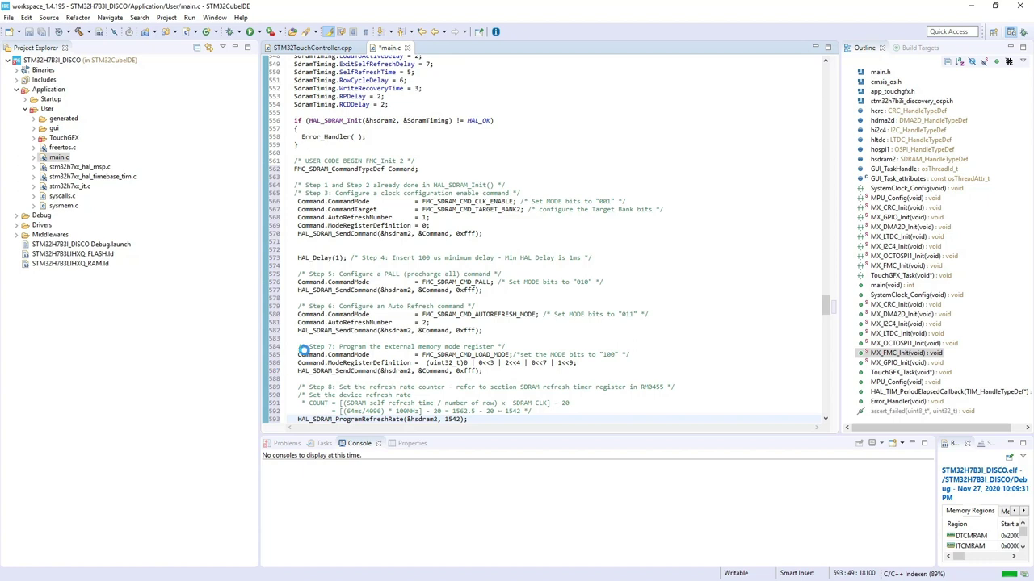
{"action": "left_click", "coordinate": [339, 179]}
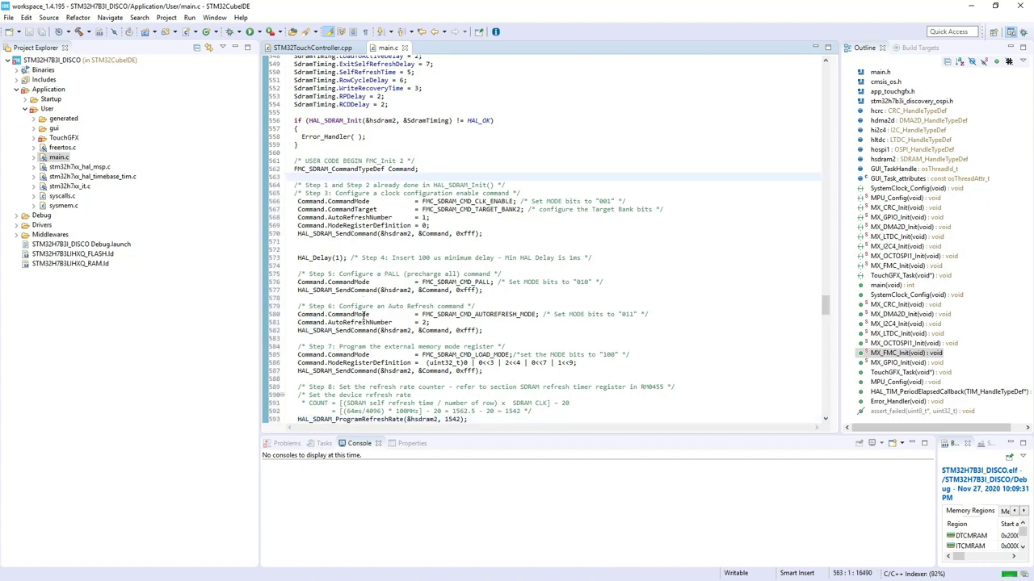
{"action": "scroll", "coordinate": [366, 314], "scroll_direction": "down", "scroll_amount": 2}
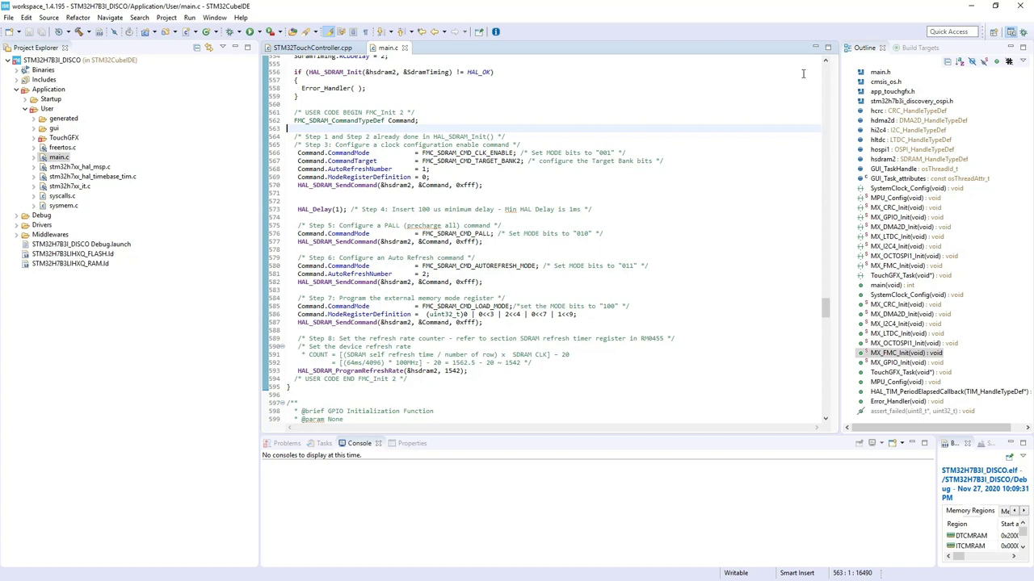
- Switch to File Explorer and open STM32H7B640x480.touchgfx from the project's TouchGFX folder in TouchGFX Designer
{"action": "left_click", "coordinate": [972, 7]}
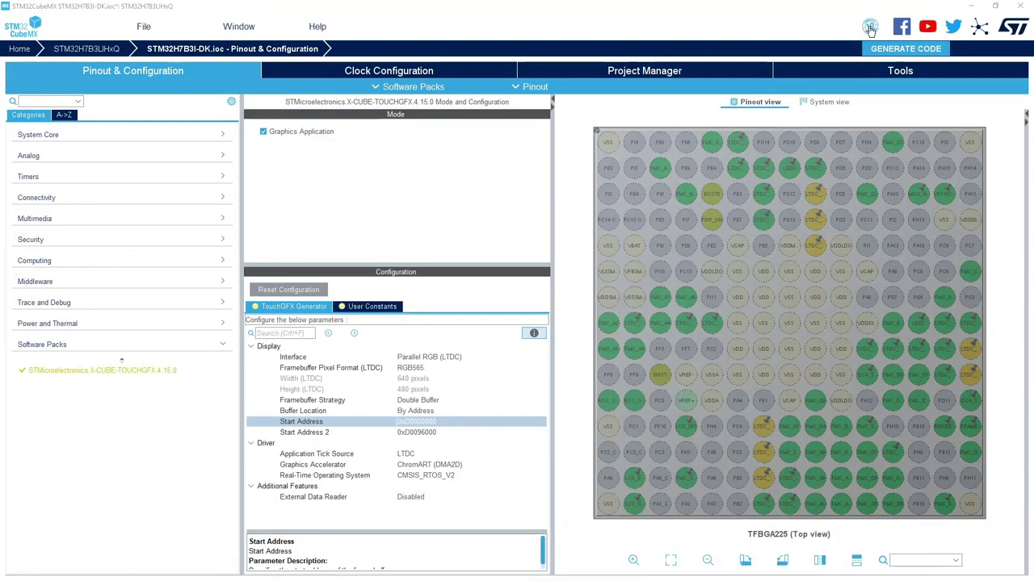
{"action": "left_click", "coordinate": [970, 6]}
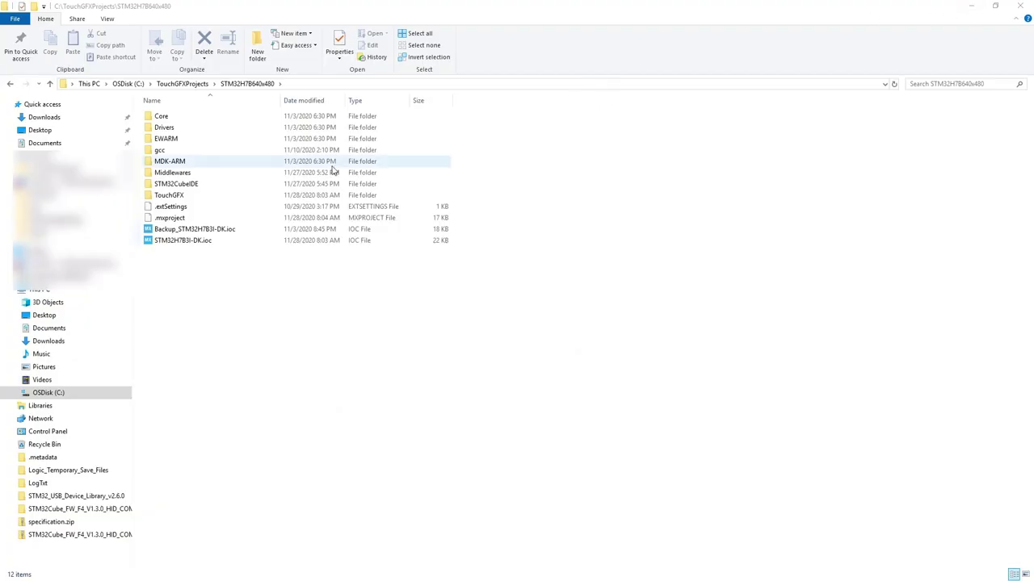
{"action": "left_click", "coordinate": [192, 195]}
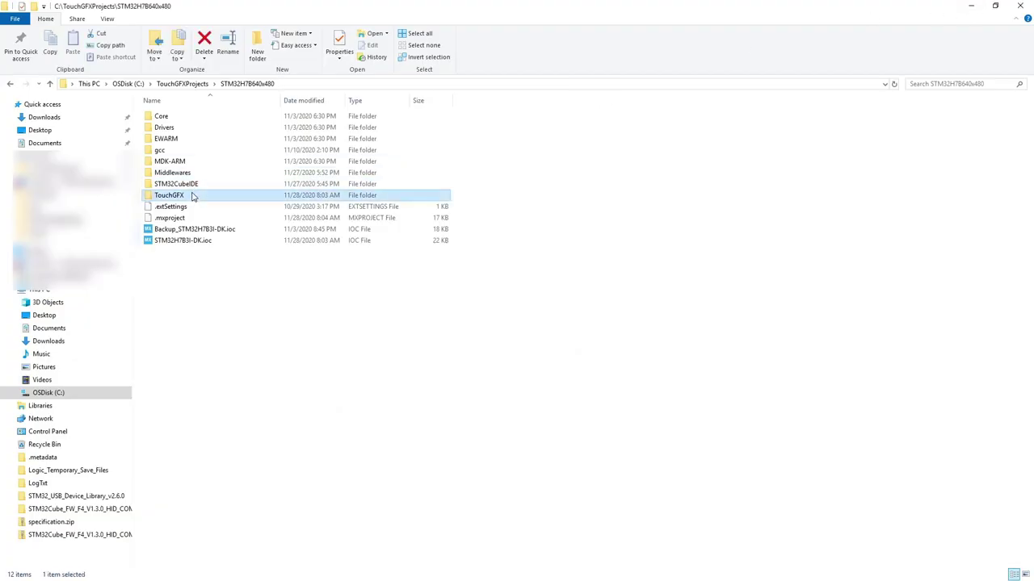
{"action": "double_click", "coordinate": [192, 196]}
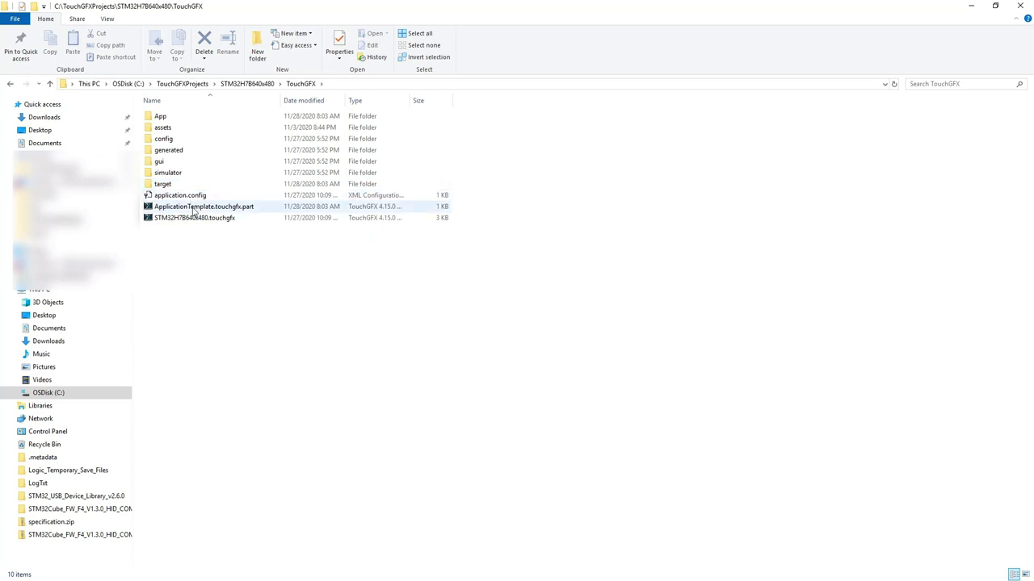
{"action": "left_click", "coordinate": [196, 220]}
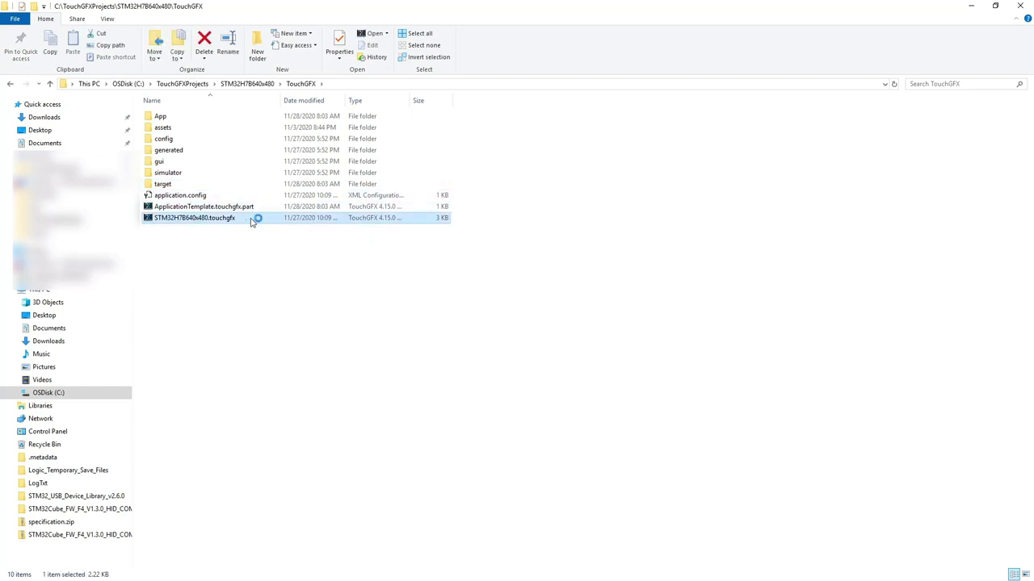
{"action": "double_click", "coordinate": [250, 223]}
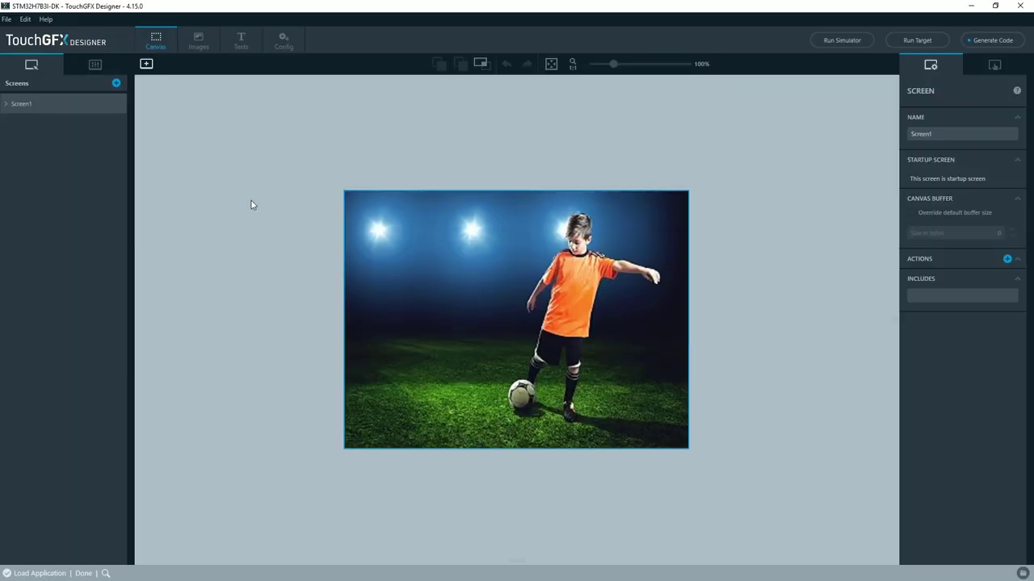
- Add an Analog Clock widget to Screen1 at X 36, Y 0, and generate the code
{"action": "left_click", "coordinate": [452, 209]}
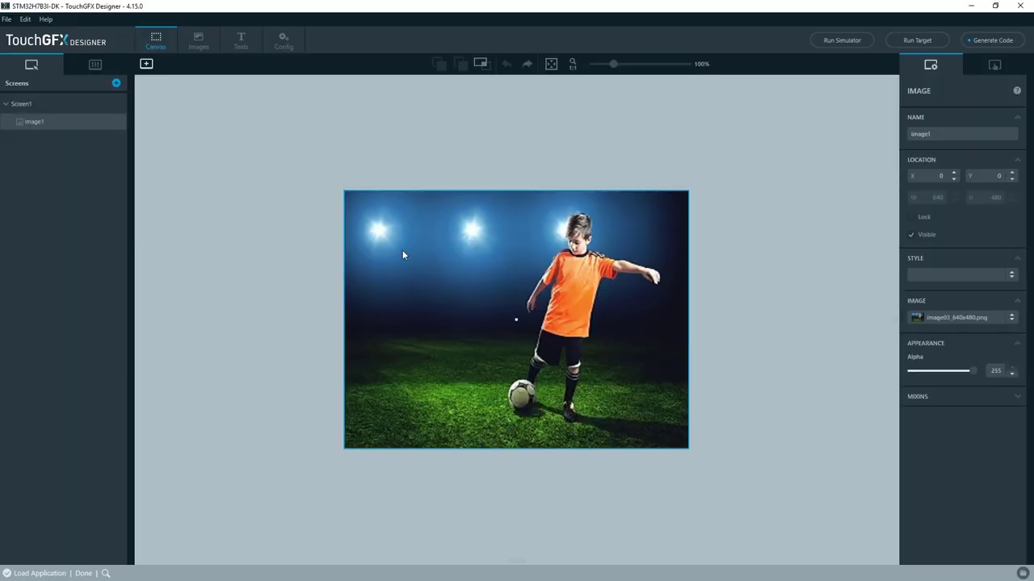
{"action": "left_click", "coordinate": [146, 64]}
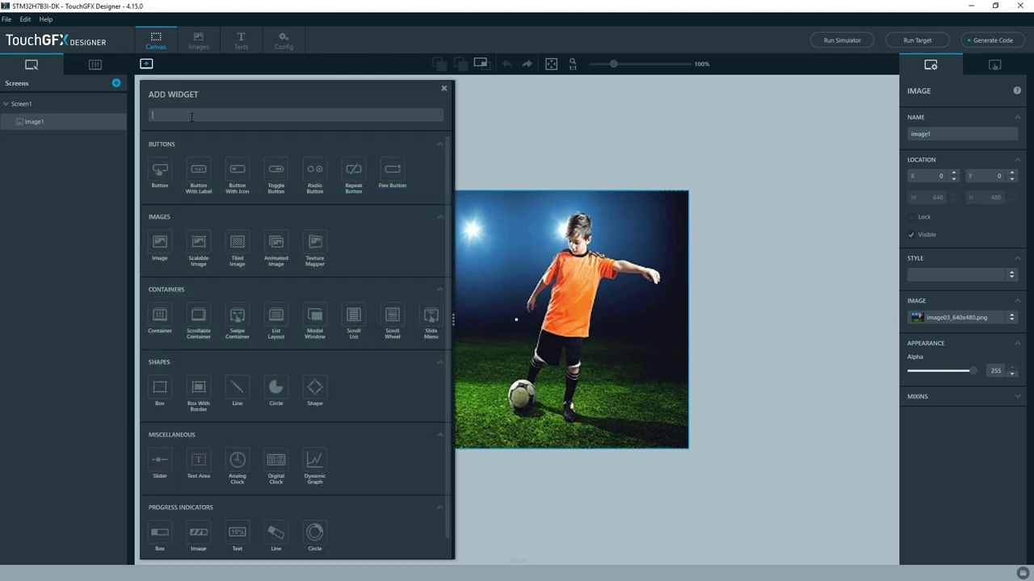
{"action": "type", "text": "anal"}
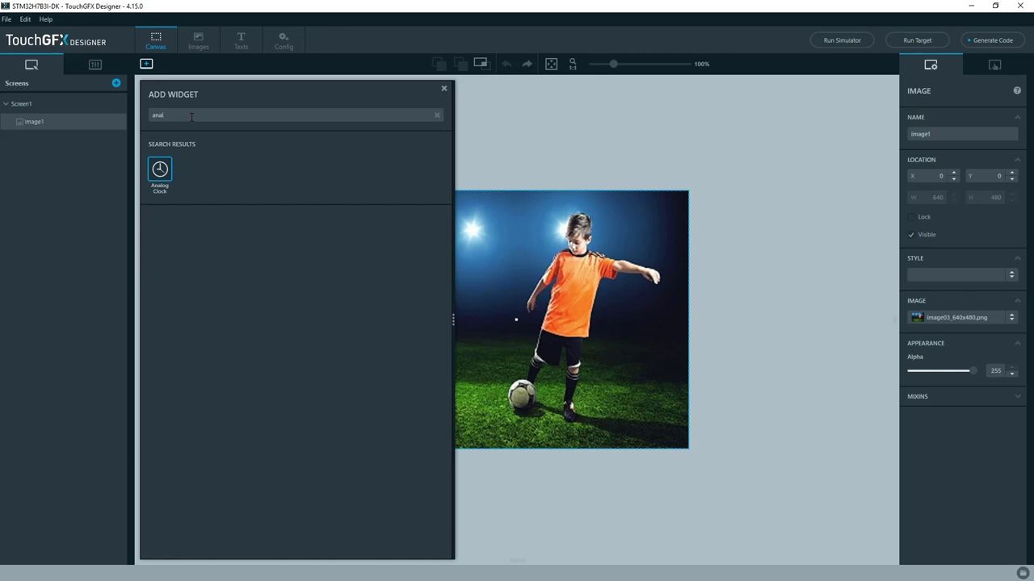
{"action": "left_click", "coordinate": [160, 171]}
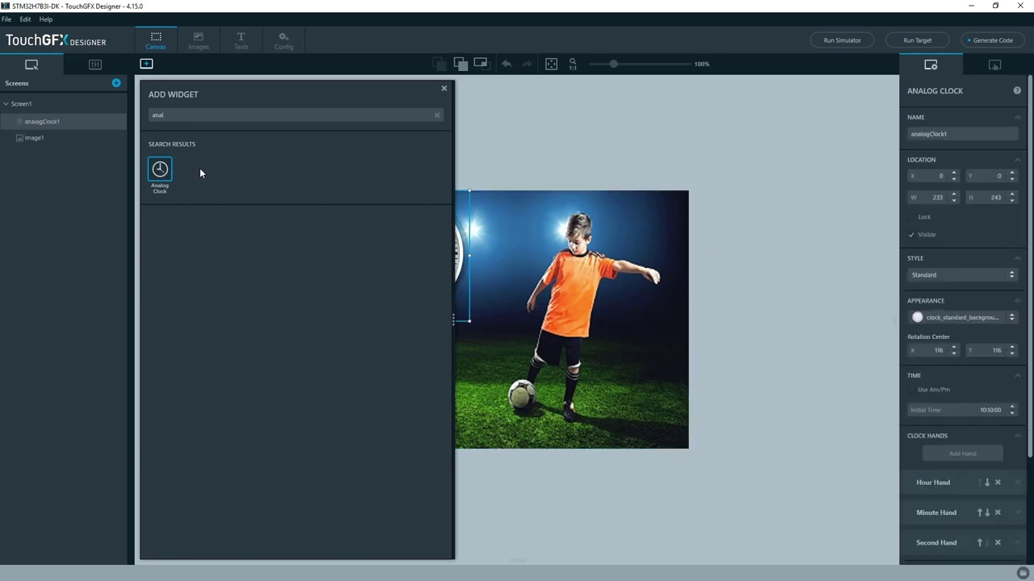
{"action": "left_click", "coordinate": [443, 88]}
{"action": "left_click_drag", "start_coordinate": [424, 243], "coordinate": [443, 241]}
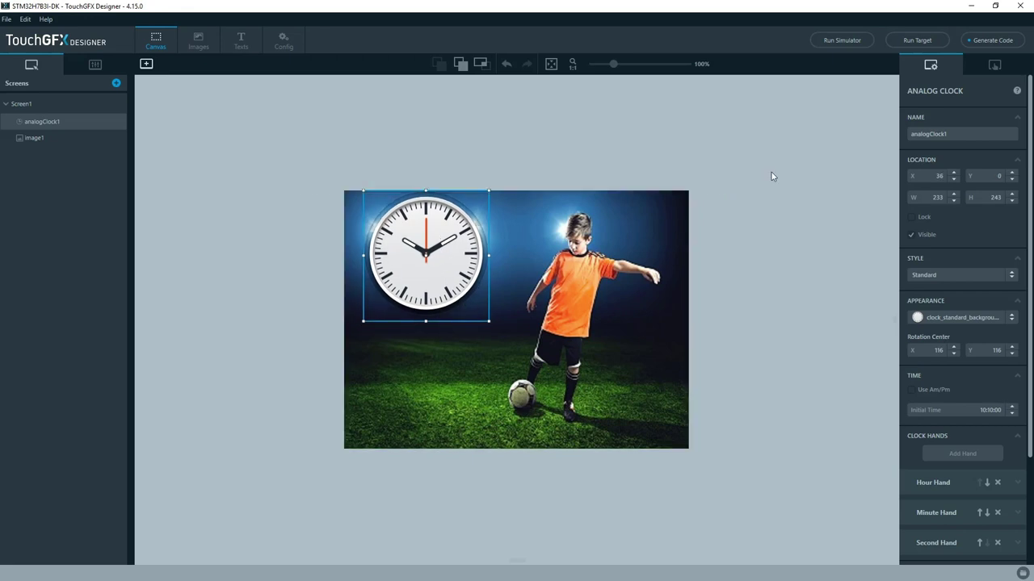
{"action": "left_click", "coordinate": [1000, 47]}
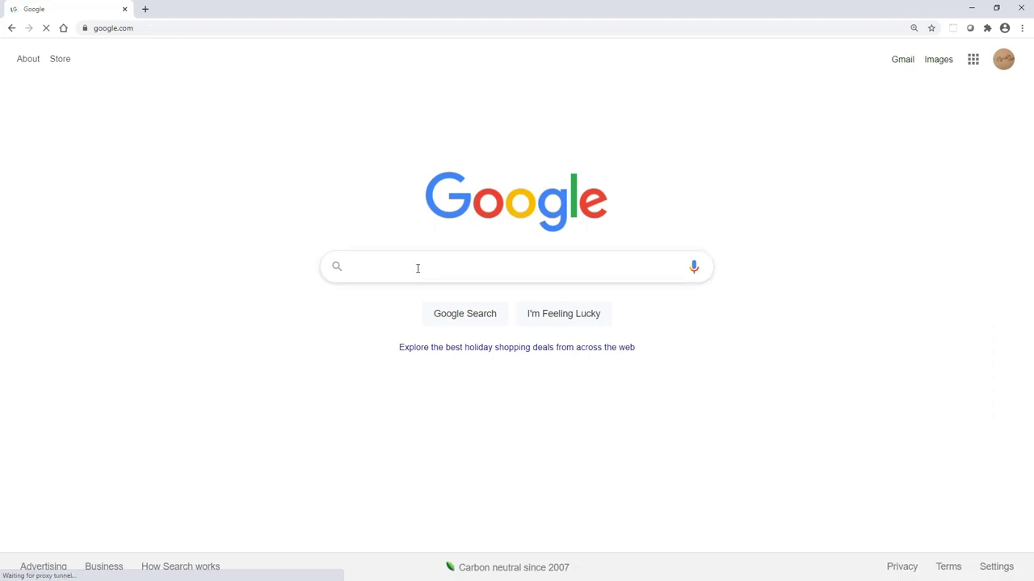
- Search Google for "touchgfx analog clock" and open the AnalogClock page of the TouchGFX documentation
{"action": "type", "text": "touchgfx"}
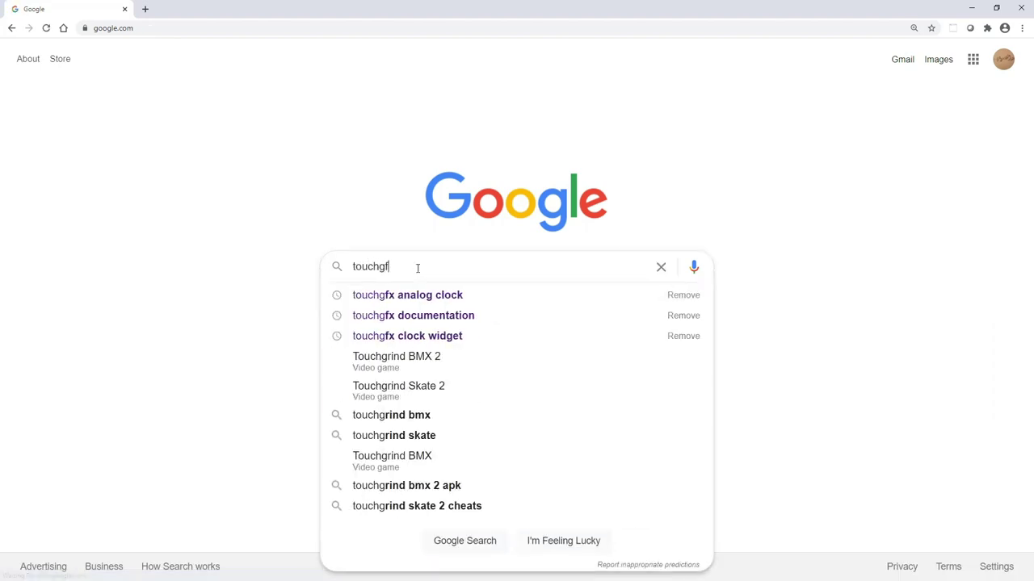
{"action": "key", "text": "Down"}
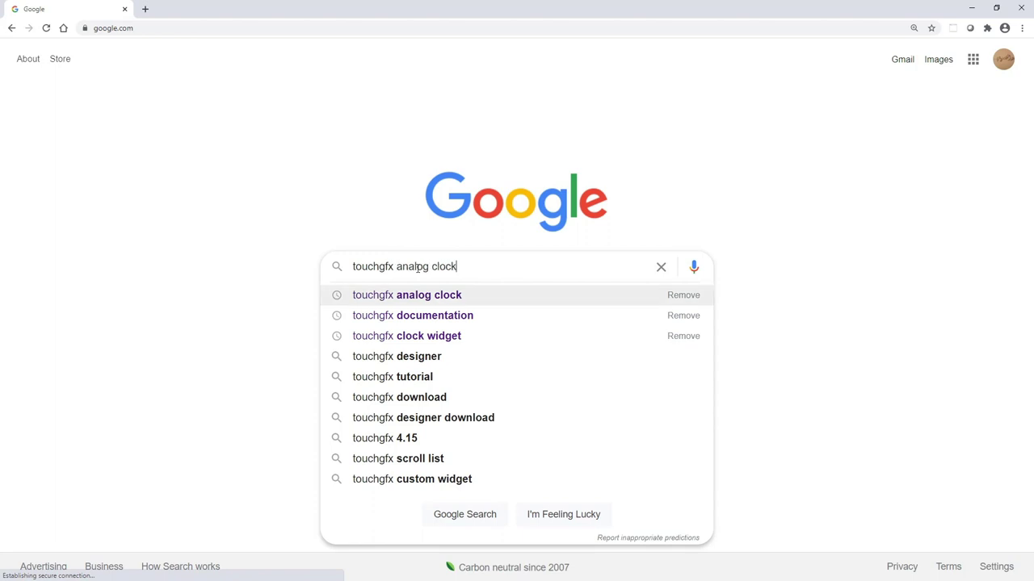
{"action": "key", "text": "Return"}
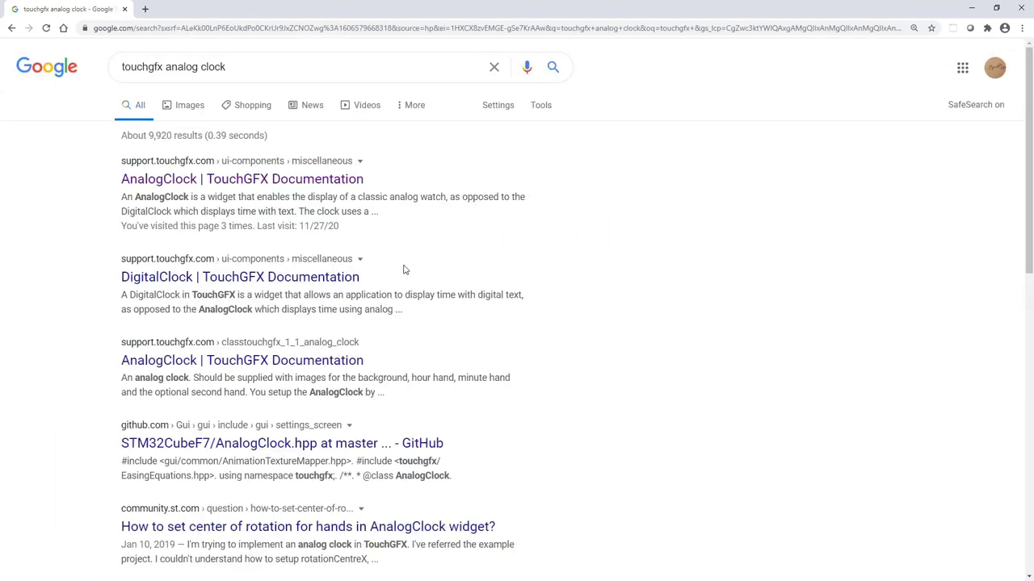
{"action": "left_click", "coordinate": [285, 182]}
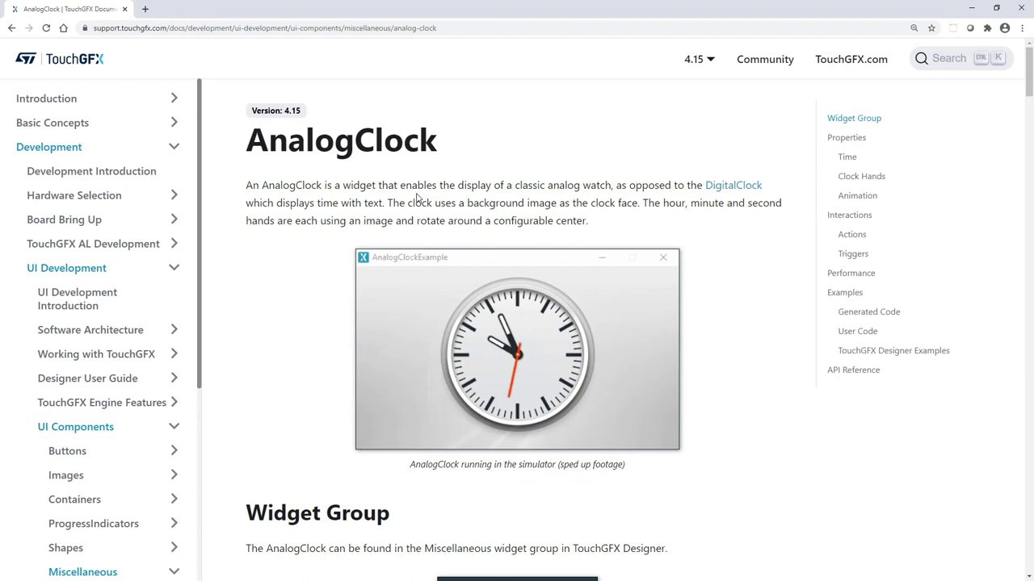
- Copy the handleTickEvent() declaration and the protected tickCounter, analogHours, analogMinutes and analogSeconds members from the mainView.hpp example under User Code
{"action": "scroll", "coordinate": [488, 412], "scroll_direction": "down", "scroll_amount": 5}
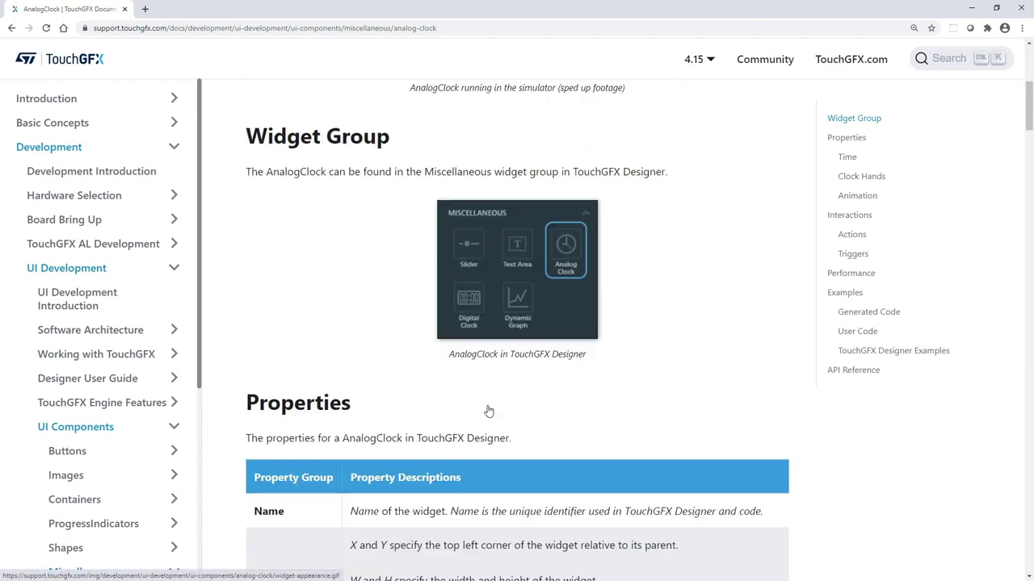
{"action": "scroll", "coordinate": [489, 412], "scroll_direction": "down", "scroll_amount": 10}
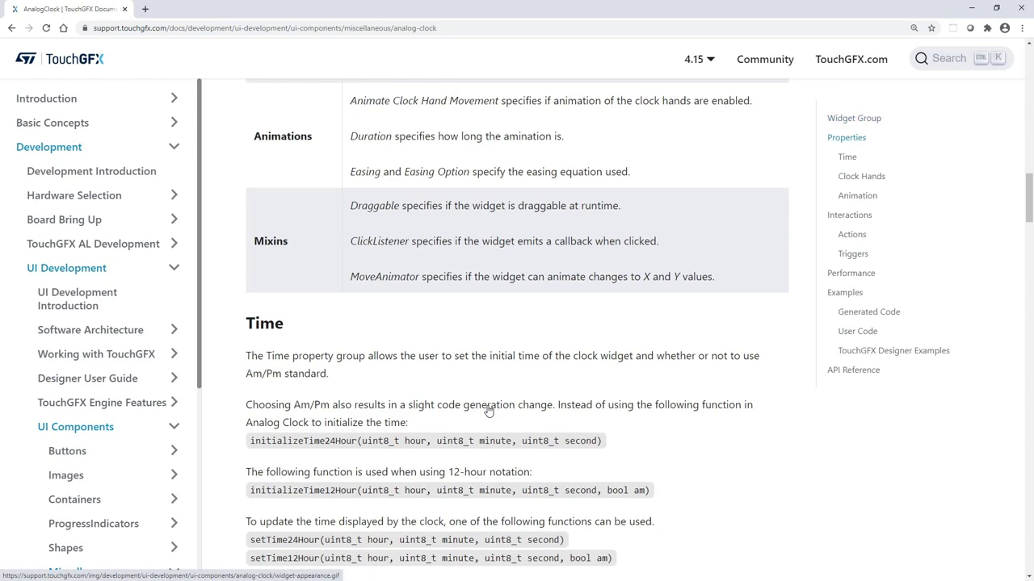
{"action": "scroll", "coordinate": [489, 412], "scroll_direction": "down", "scroll_amount": 15}
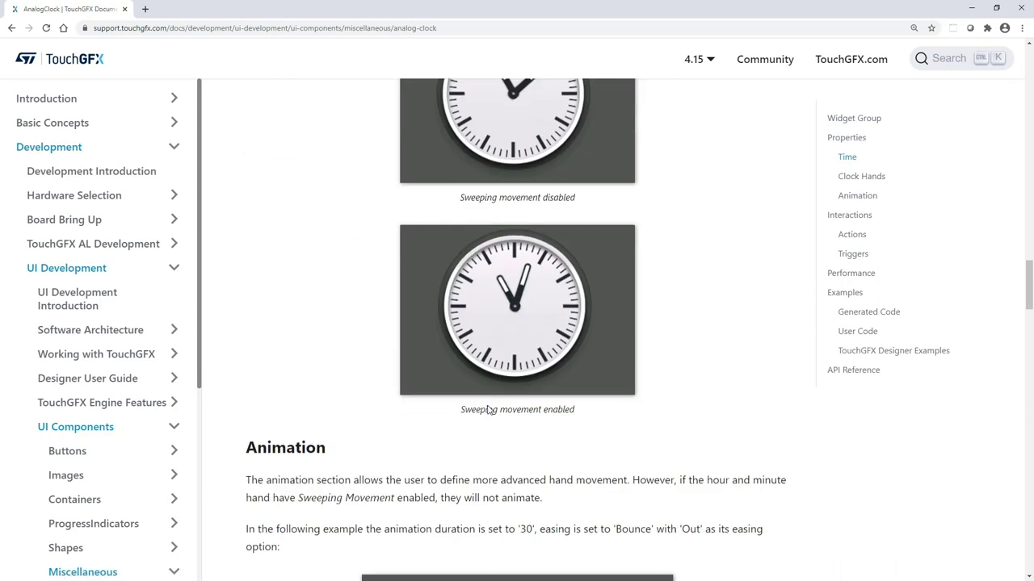
{"action": "scroll", "coordinate": [489, 410], "scroll_direction": "down", "scroll_amount": 15}
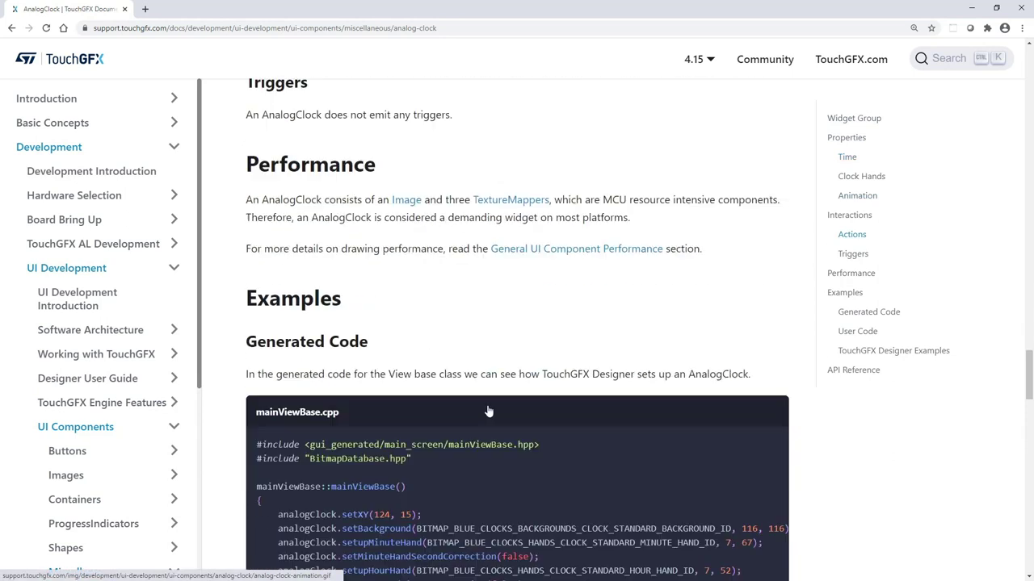
{"action": "scroll", "coordinate": [489, 412], "scroll_direction": "down", "scroll_amount": 3}
{"action": "scroll", "coordinate": [487, 403], "scroll_direction": "up", "scroll_amount": 1}
{"action": "scroll", "coordinate": [488, 403], "scroll_direction": "down", "scroll_amount": 1}
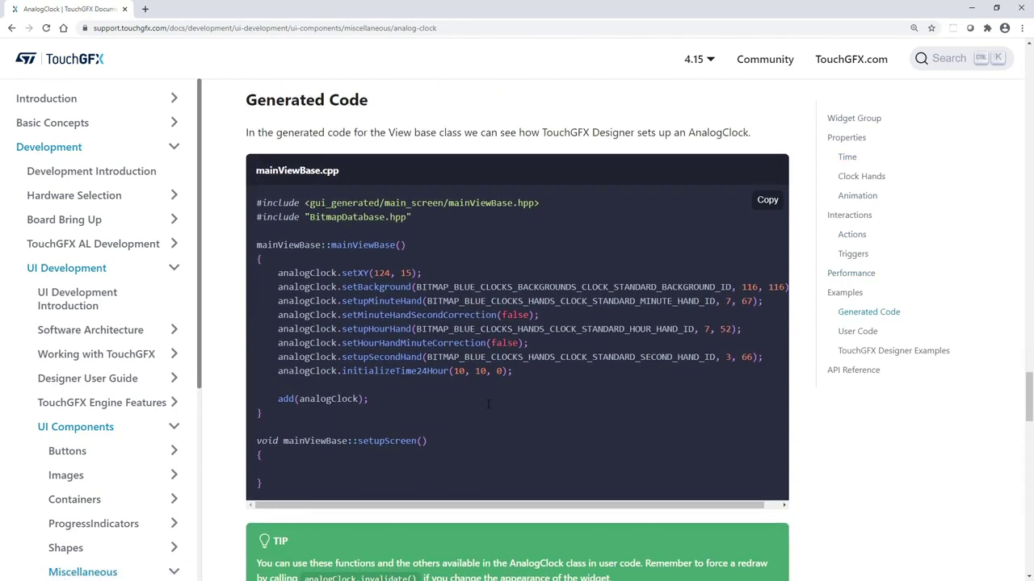
{"action": "scroll", "coordinate": [488, 404], "scroll_direction": "down", "scroll_amount": 5}
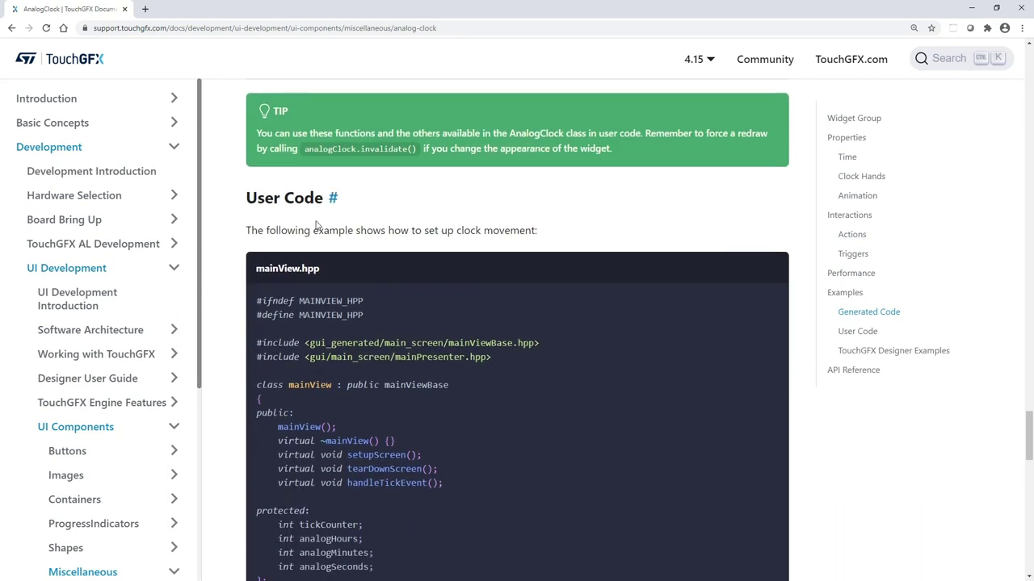
{"action": "scroll", "coordinate": [329, 392], "scroll_direction": "down", "scroll_amount": 2}
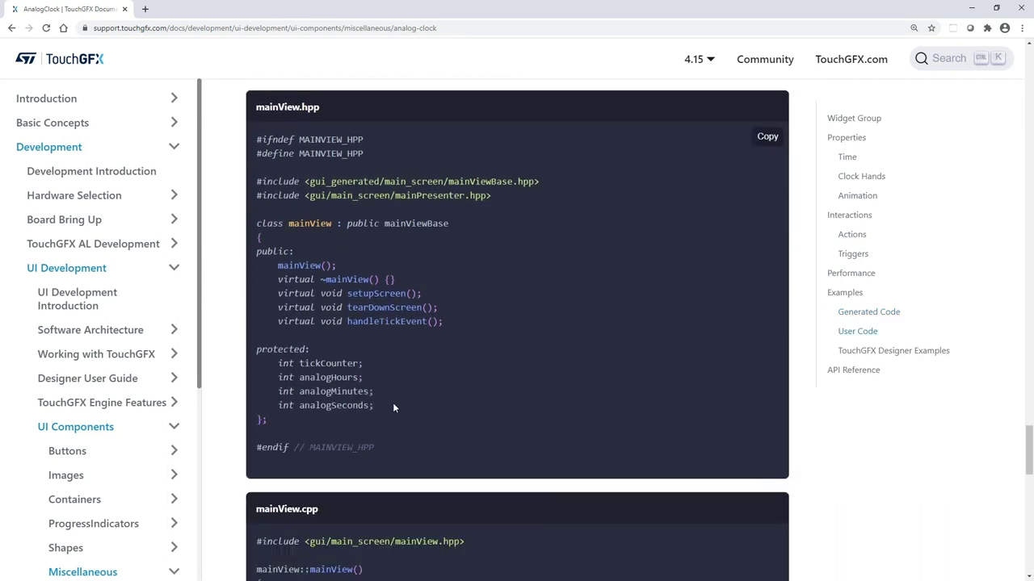
{"action": "left_click_drag", "start_coordinate": [393, 404], "coordinate": [253, 323]}
{"action": "key", "text": "ctrl+c"}
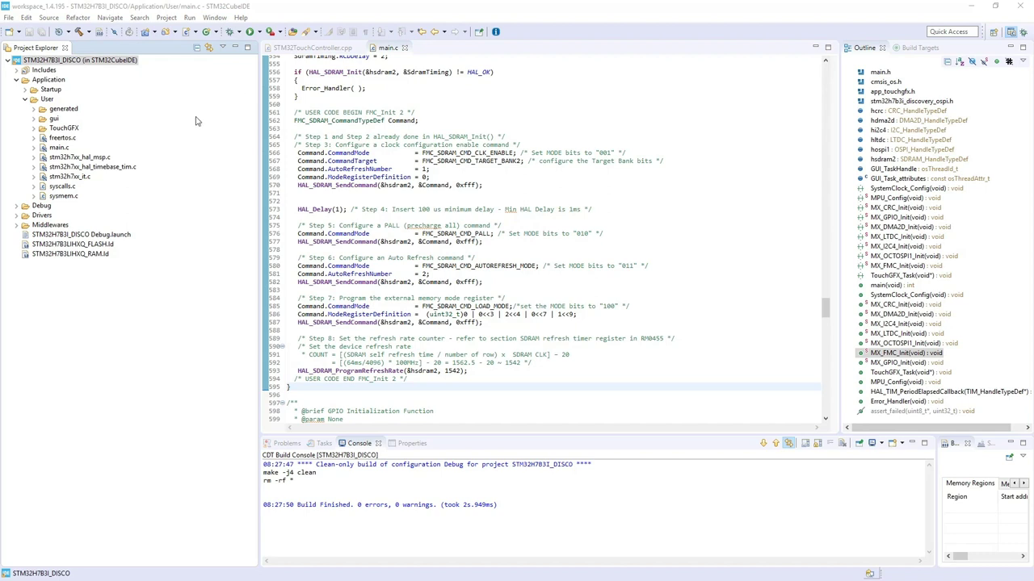
- In STM32CubeIDE, open Screen1View.cpp from the project's gui folder and open the declaration of its included header Screen1View.hpp
{"action": "left_click", "coordinate": [34, 118]}
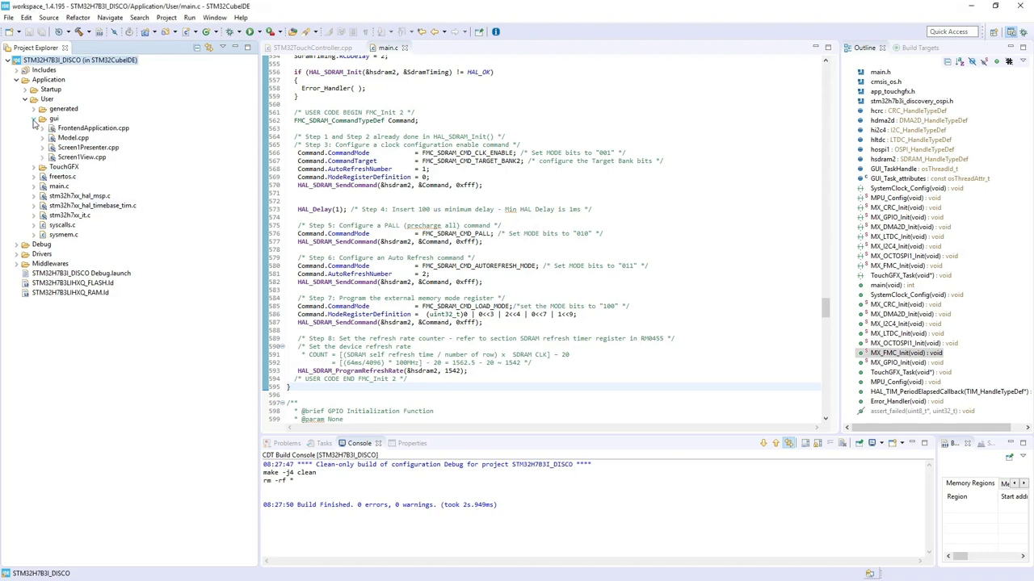
{"action": "double_click", "coordinate": [95, 159]}
{"action": "left_click", "coordinate": [448, 101]}
{"action": "left_click", "coordinate": [417, 62]}
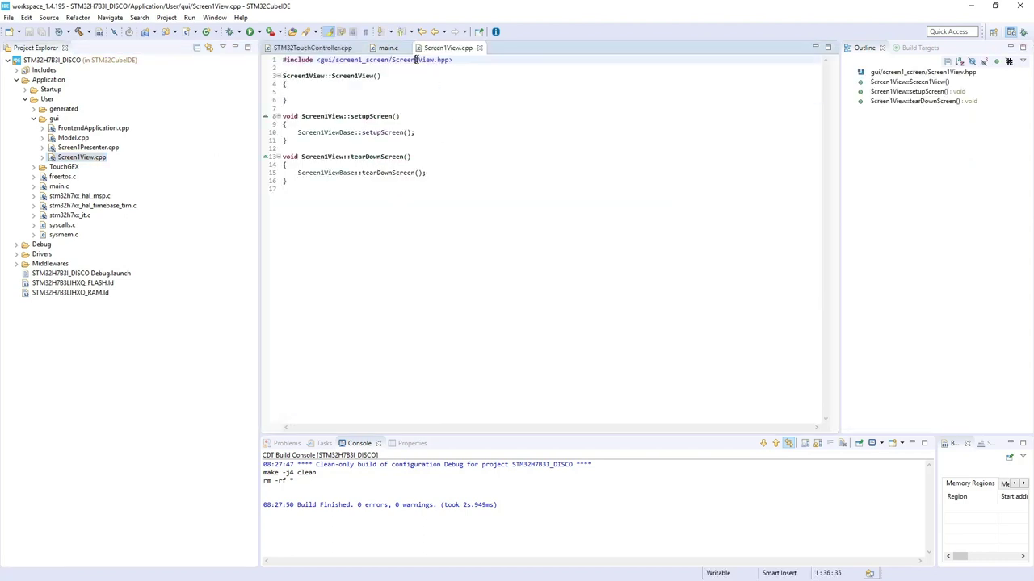
{"action": "right_click", "coordinate": [417, 61]}
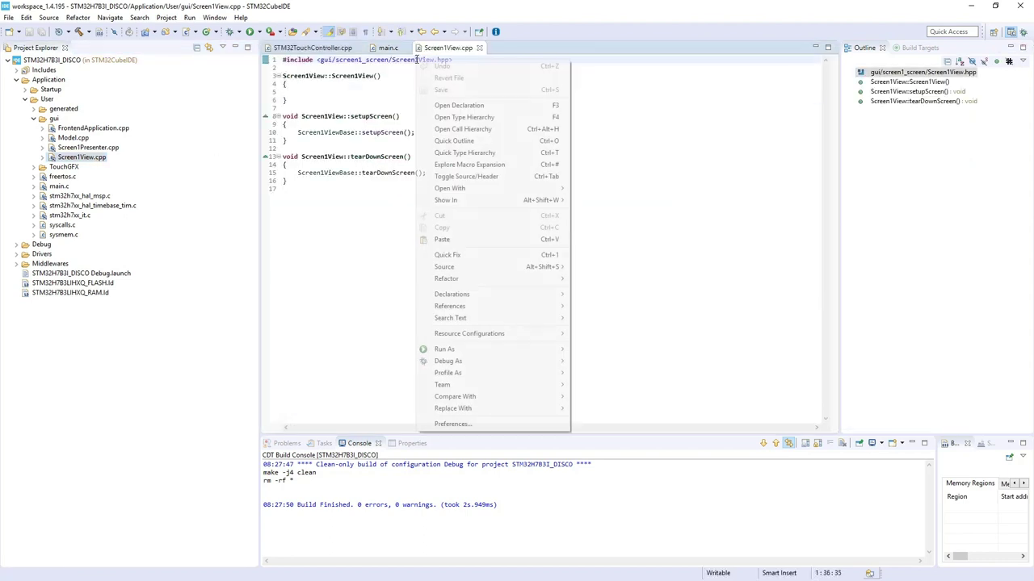
{"action": "left_click", "coordinate": [437, 107]}
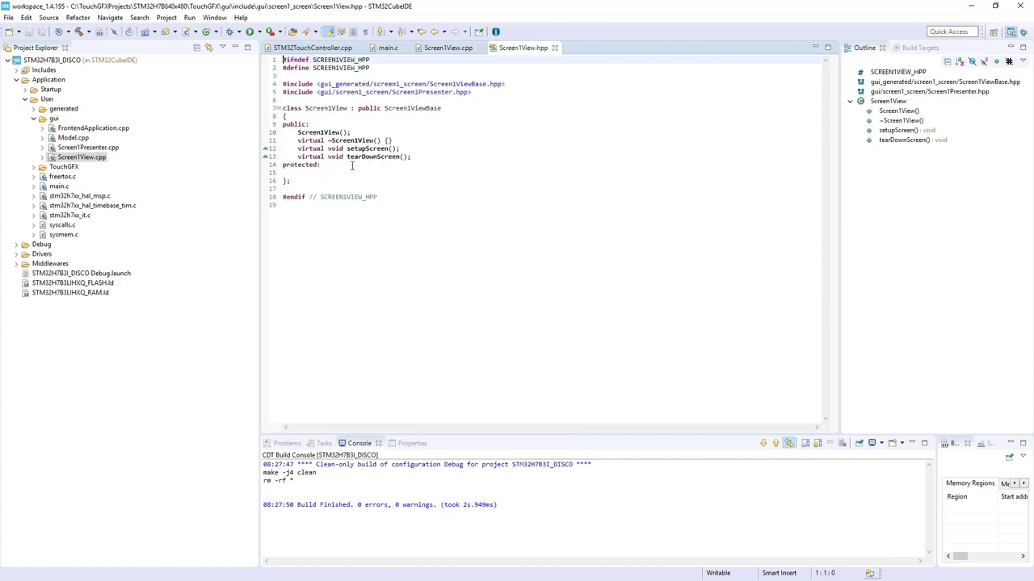
- Replace the protected: line in Screen1View.hpp with the copied handleTickEvent() declaration and protected clock members, and save the header
{"action": "left_click", "coordinate": [351, 165]}
{"action": "left_click_drag", "start_coordinate": [323, 165], "coordinate": [273, 164]}
{"action": "key", "text": "ctrl+v"}
{"action": "key", "text": "ctrl+s"}
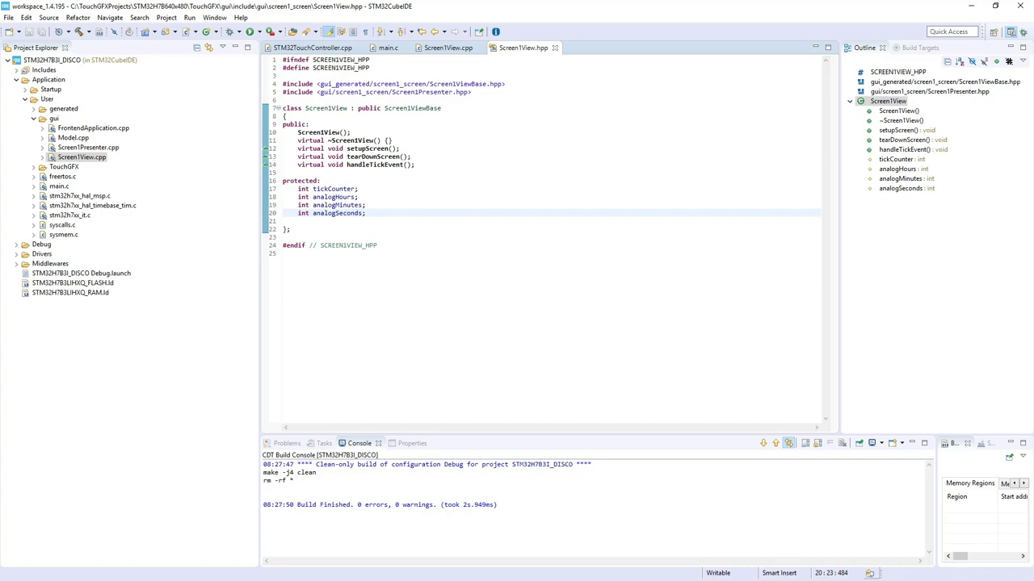
- Copy the analogHours, analogMinutes and analogSeconds assignments from setupScreen() in the documentation's mainView.cpp example and return to STM32CubeIDE
{"action": "key", "text": "alt+Tab"}
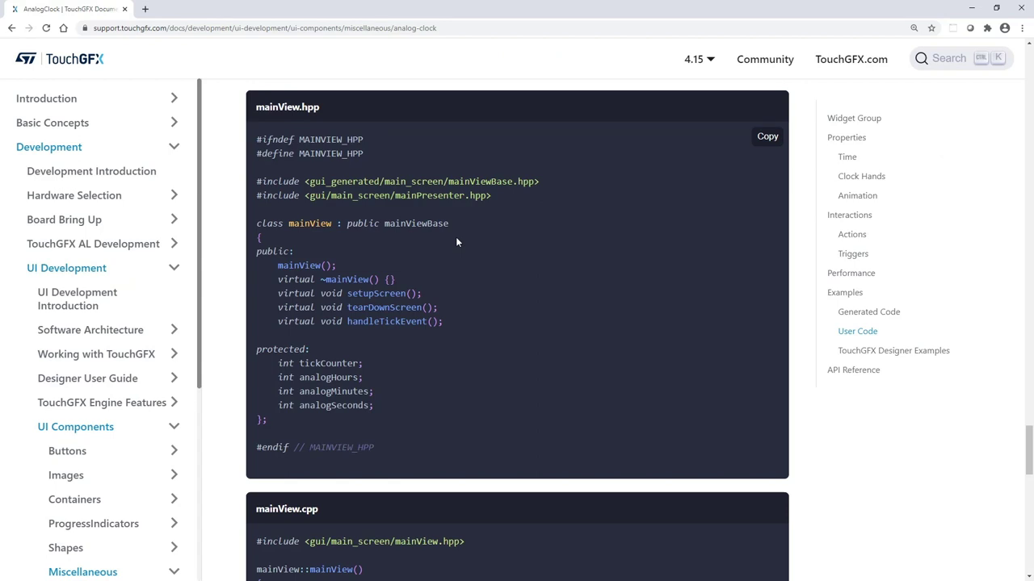
{"action": "scroll", "coordinate": [455, 237], "scroll_direction": "down", "scroll_amount": 5}
{"action": "mouse_move", "coordinate": [456, 242]}
{"action": "left_click_drag", "start_coordinate": [529, 320], "coordinate": [268, 293]}
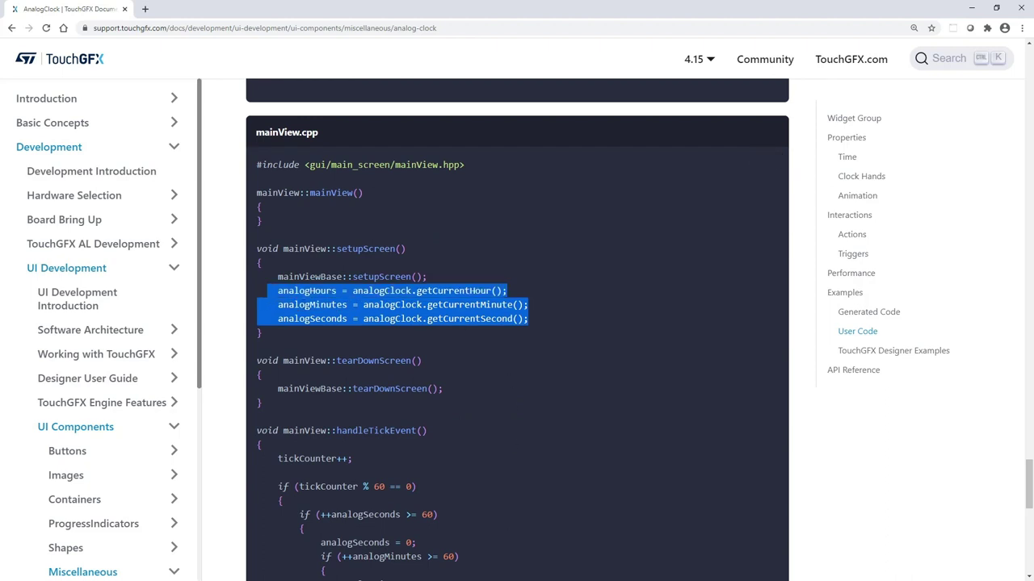
{"action": "key", "text": "alt+Tab"}
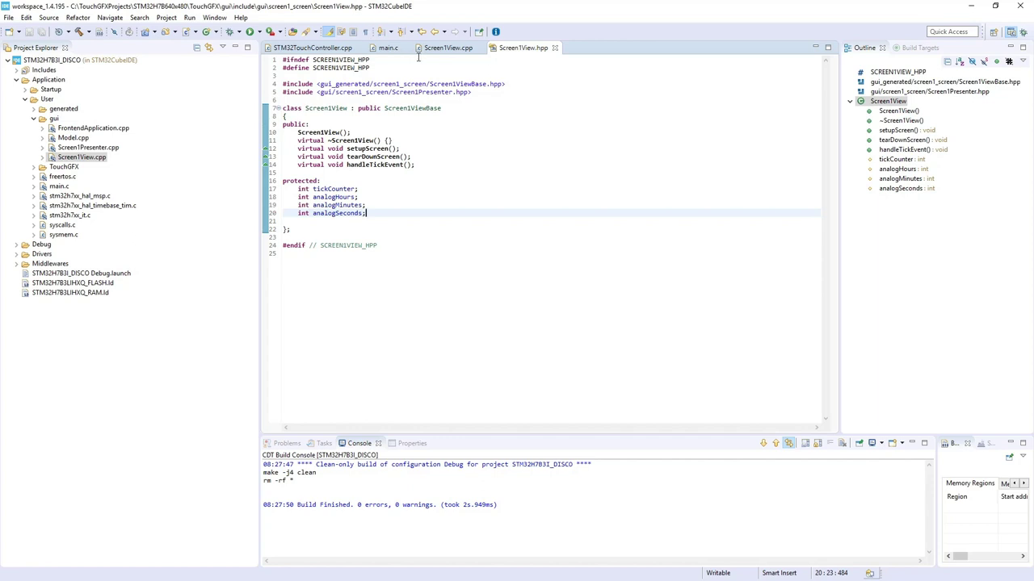